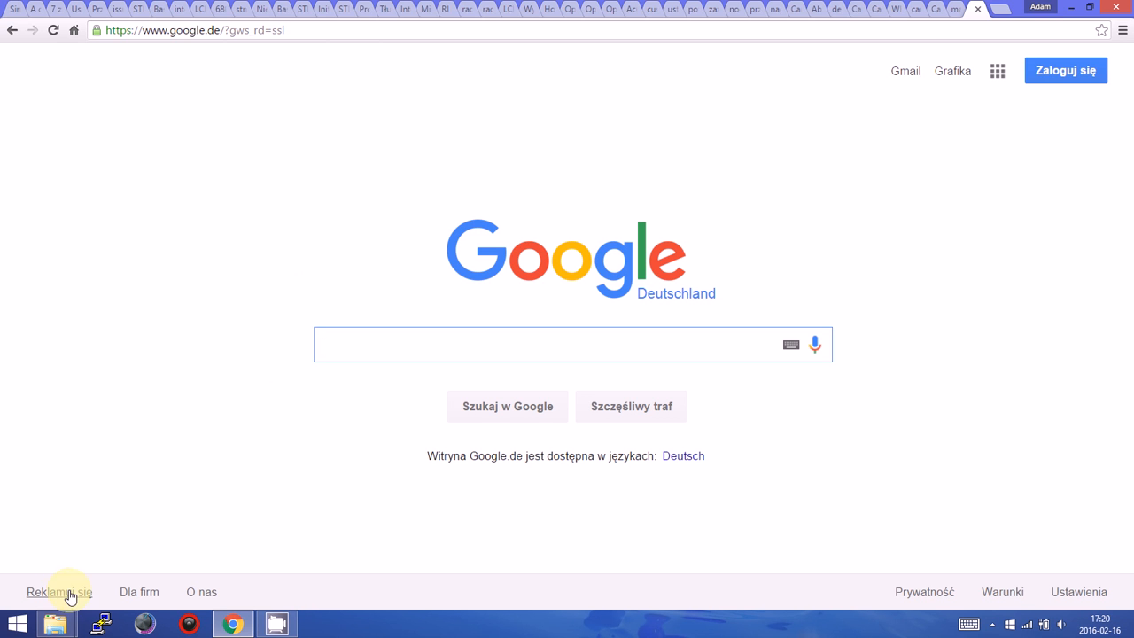
# Step: Check the system type in the computer's properties, and minimise the System window
pyautogui.click(16, 623)
pyautogui.rightClick(403, 536)
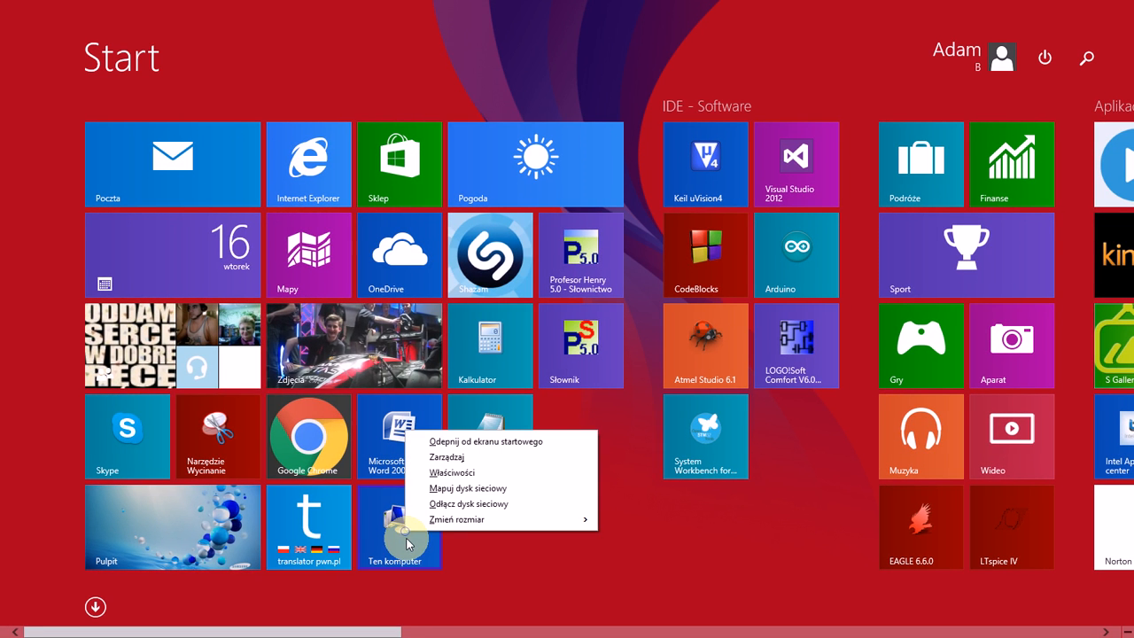
pyautogui.click(453, 473)
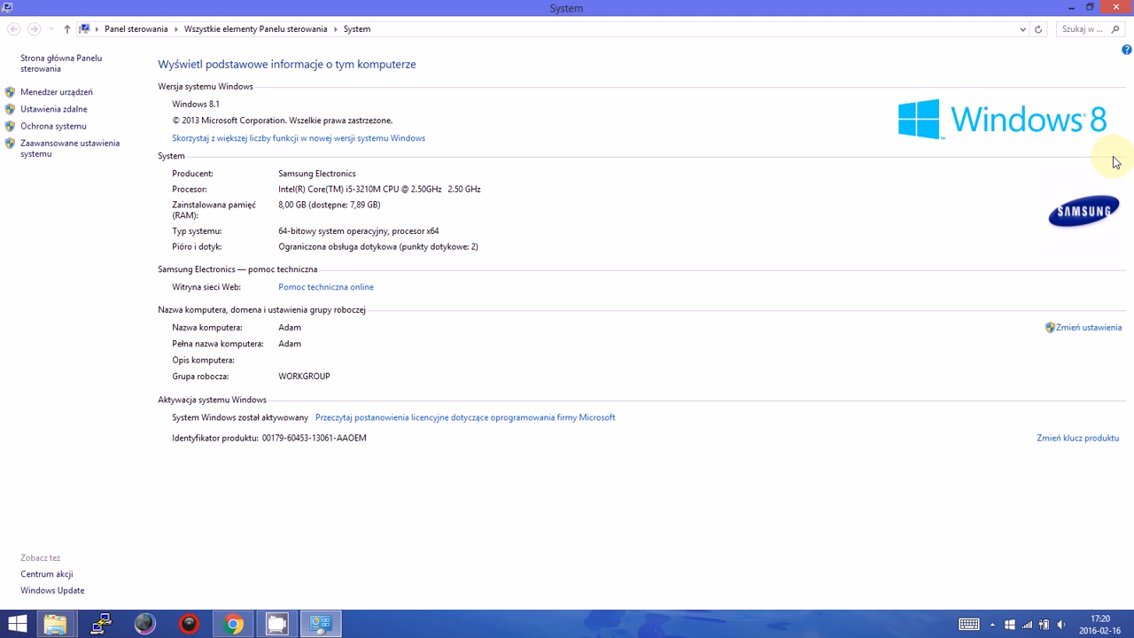
pyautogui.click(278, 229)
pyautogui.click(276, 235)
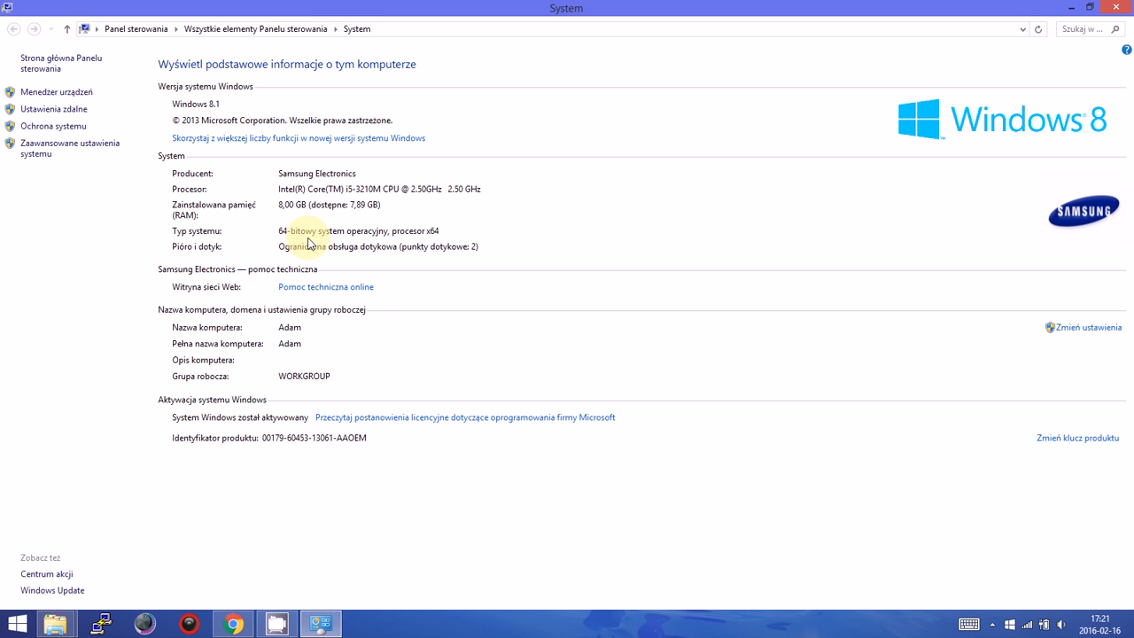
pyautogui.click(1072, 7)
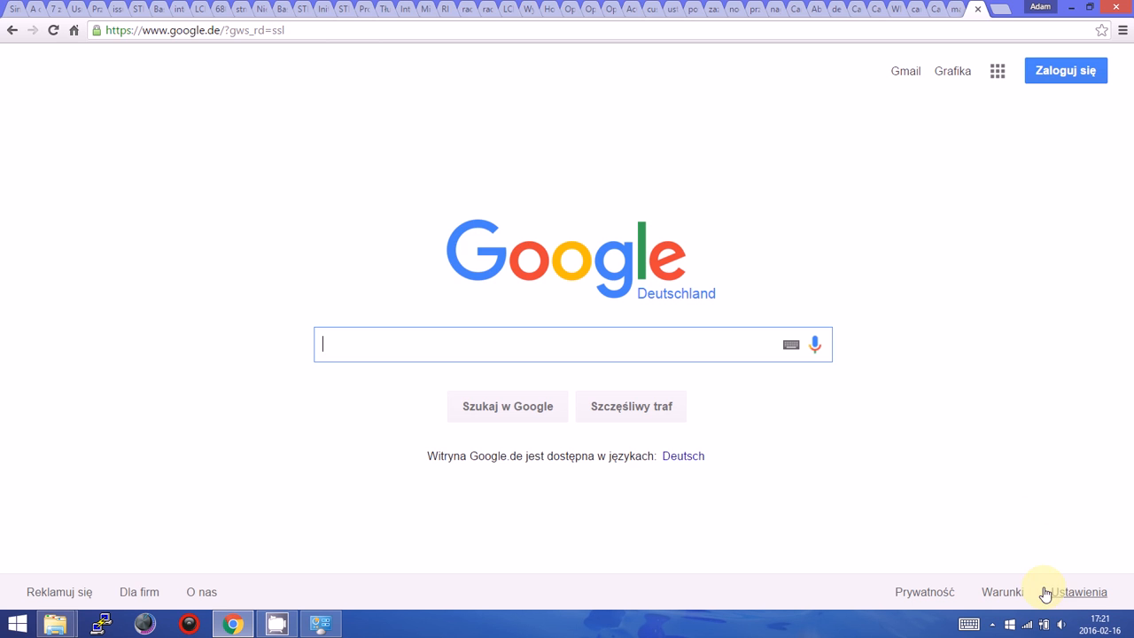
# Step: Open Programs and Features from the Control Panel and check which Java version and architecture is installed
pyautogui.moveTo(1132, 634)
pyautogui.click(1097, 479)
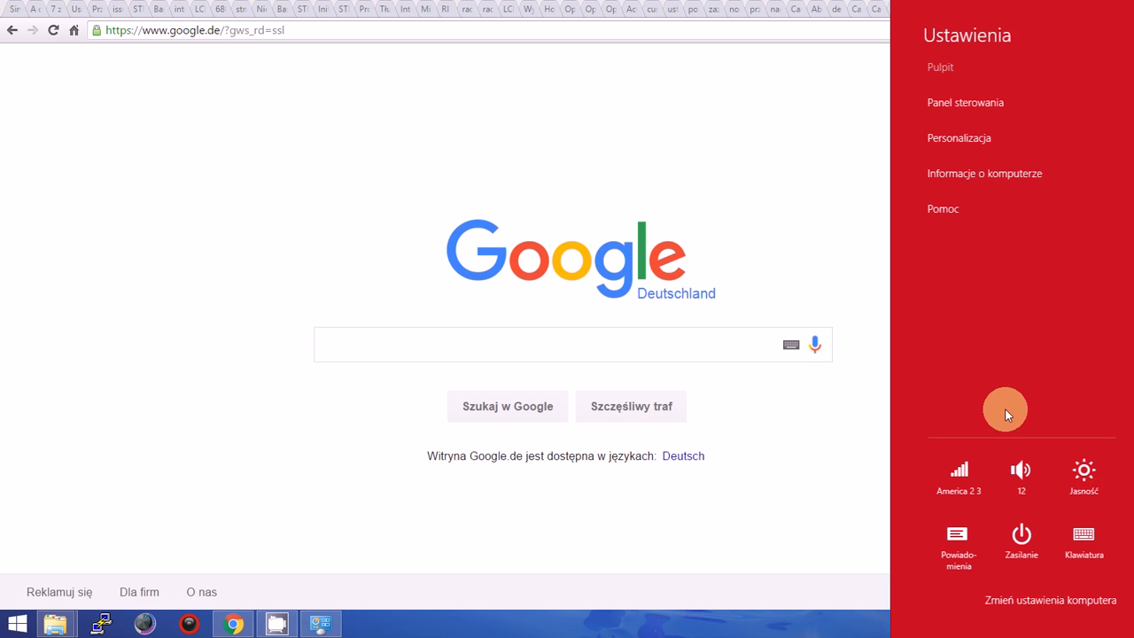
pyautogui.click(980, 105)
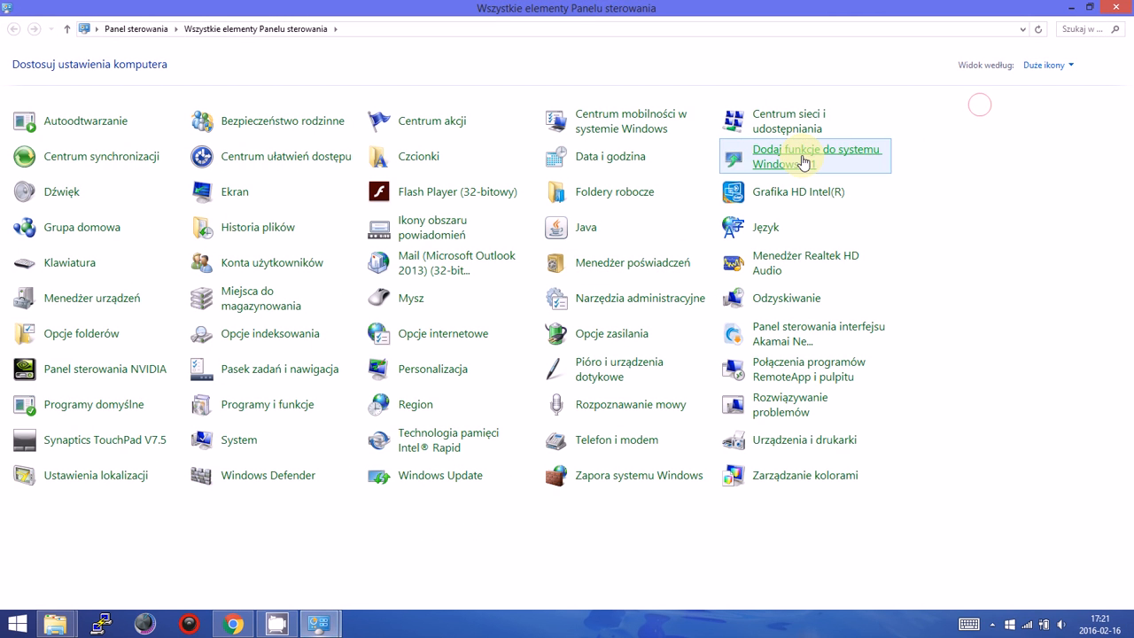
pyautogui.click(261, 407)
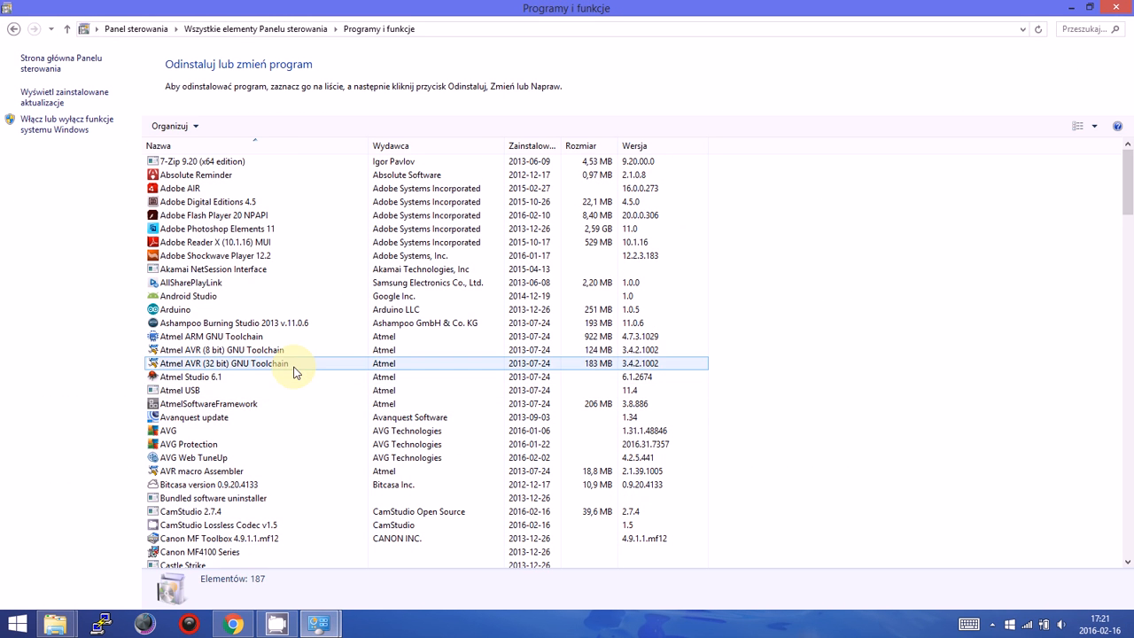
pyautogui.scroll(-9, 306, 343)
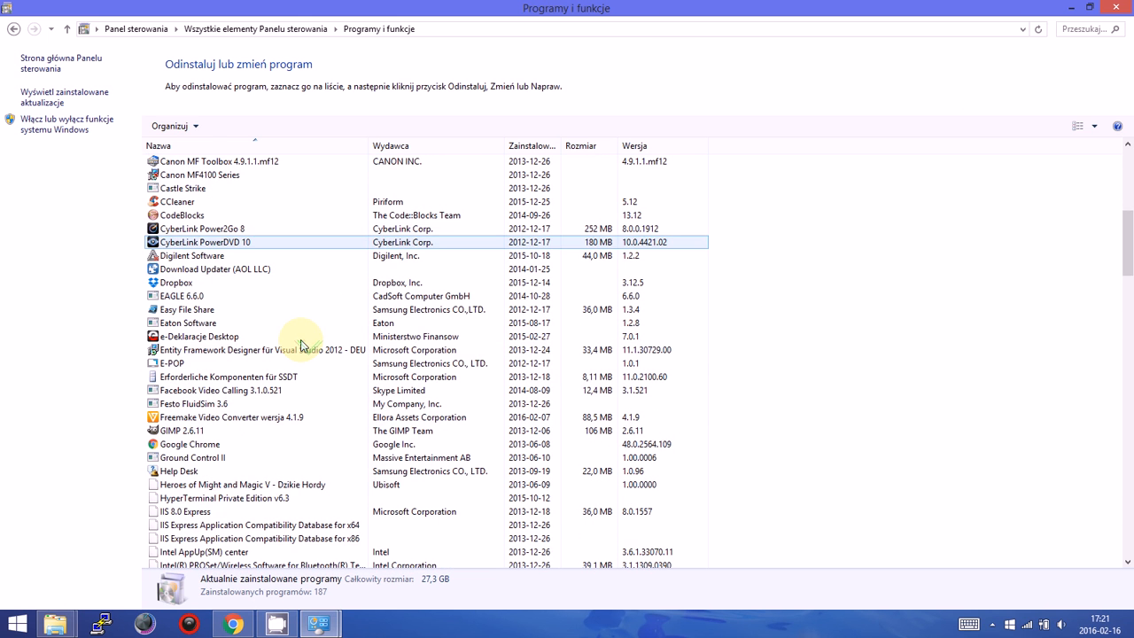
pyautogui.scroll(-2, 302, 344)
pyautogui.scroll(-2, 307, 355)
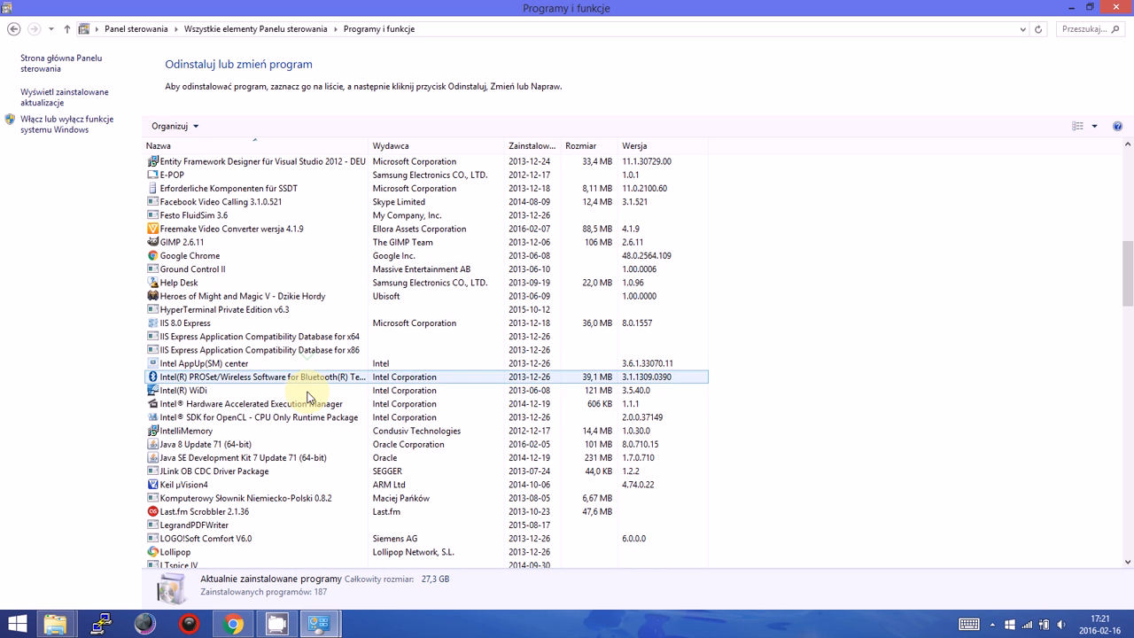
pyautogui.click(262, 448)
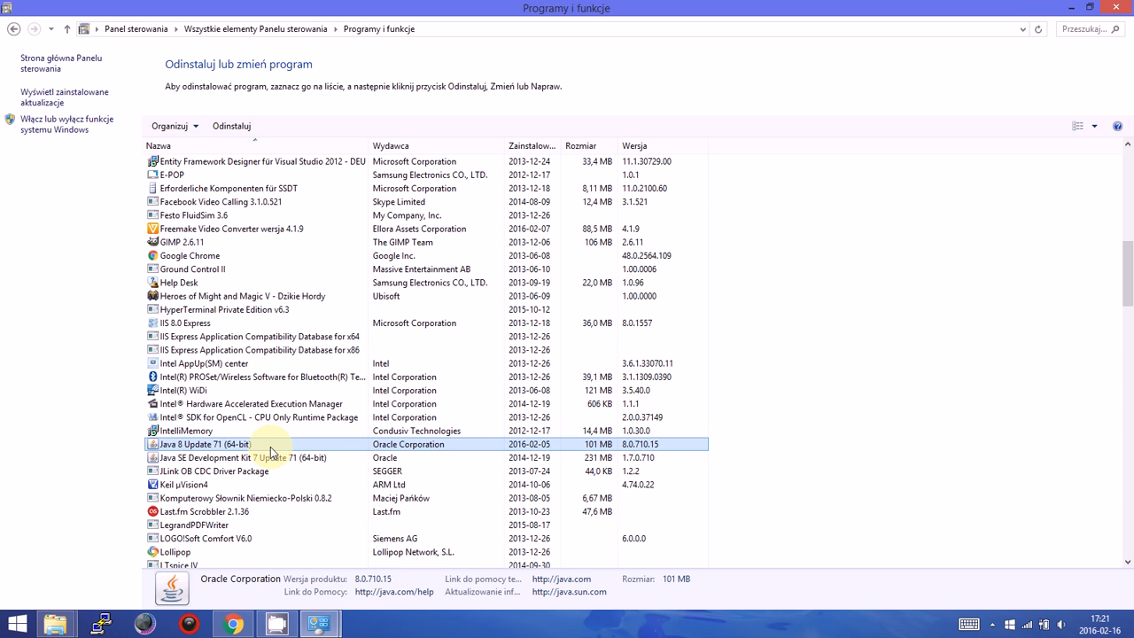
# Step: Switch to Chrome and go to openstm32.org
pyautogui.click(233, 625)
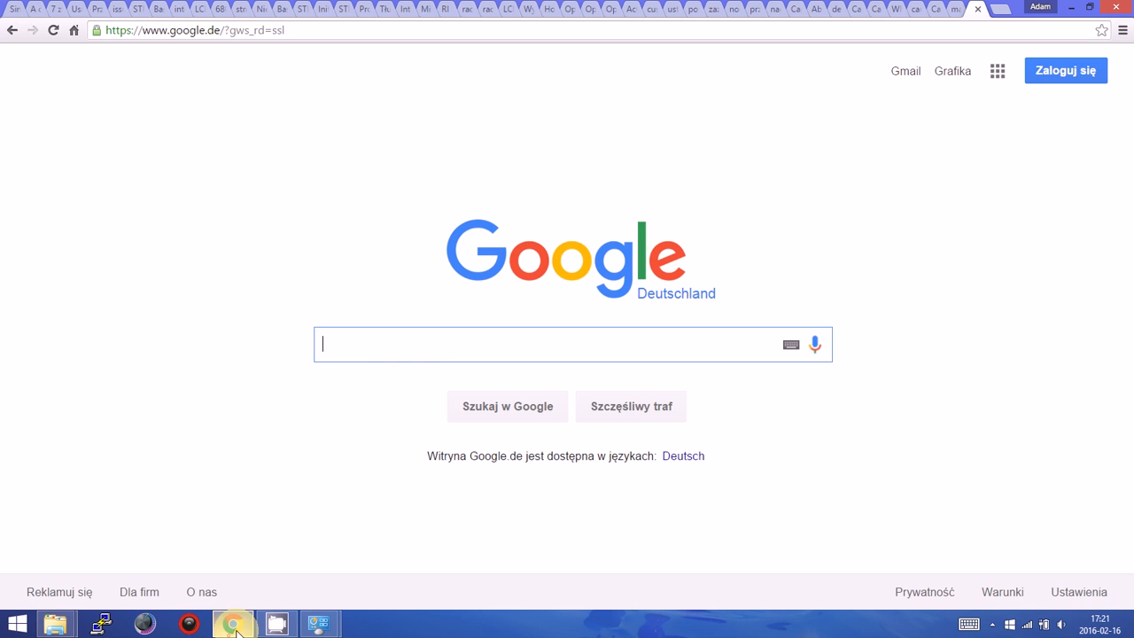
pyautogui.click(292, 39)
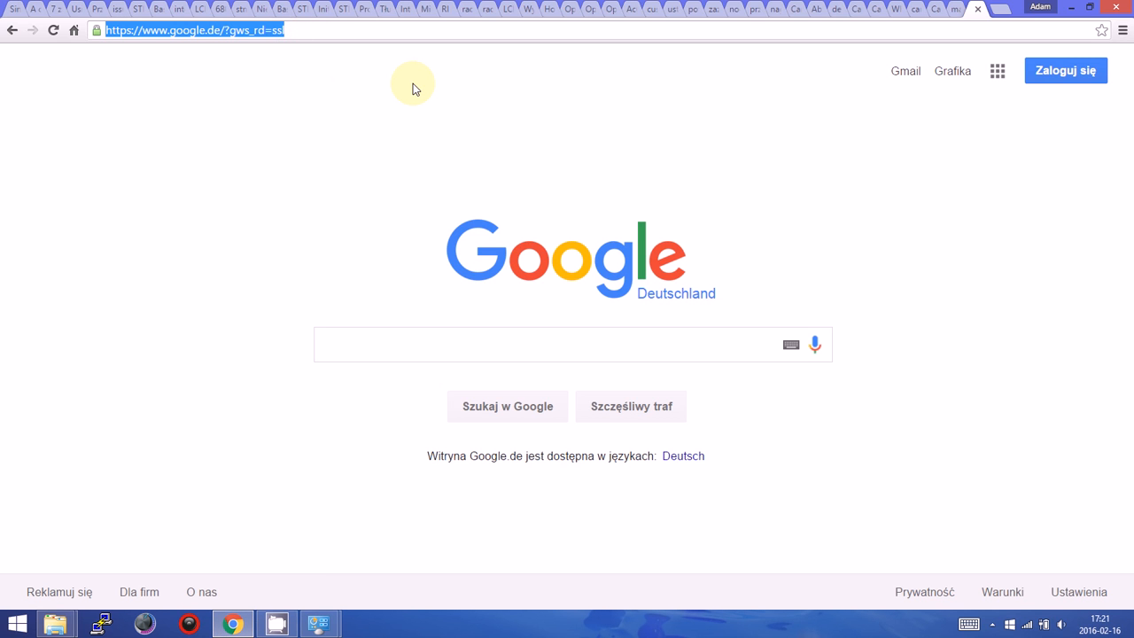
pyautogui.write('open')
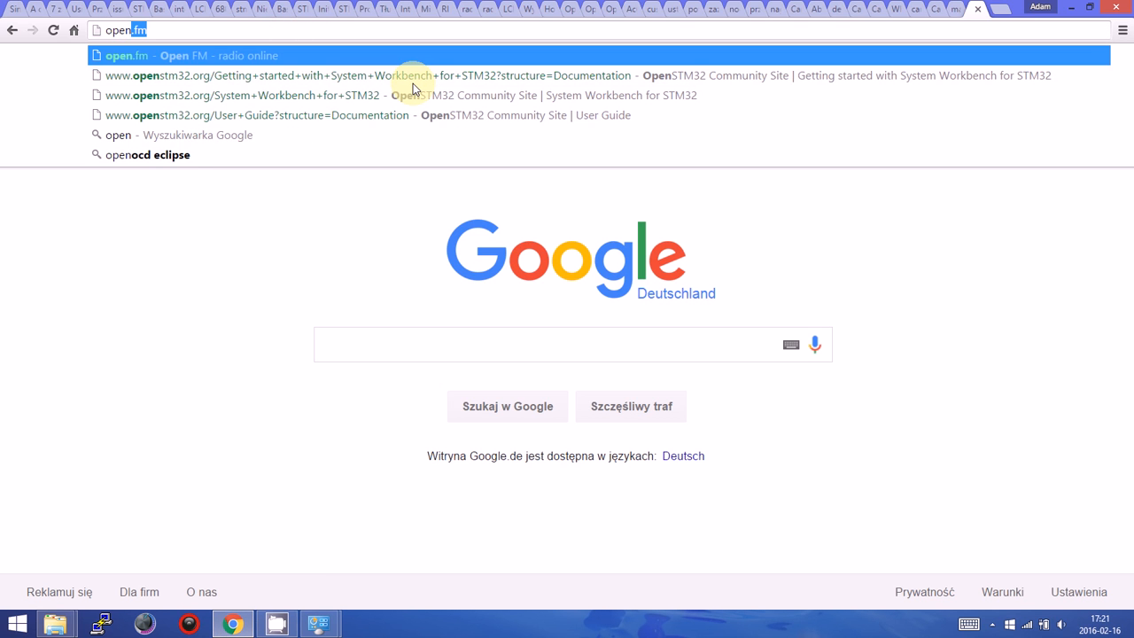
pyautogui.write('stm')
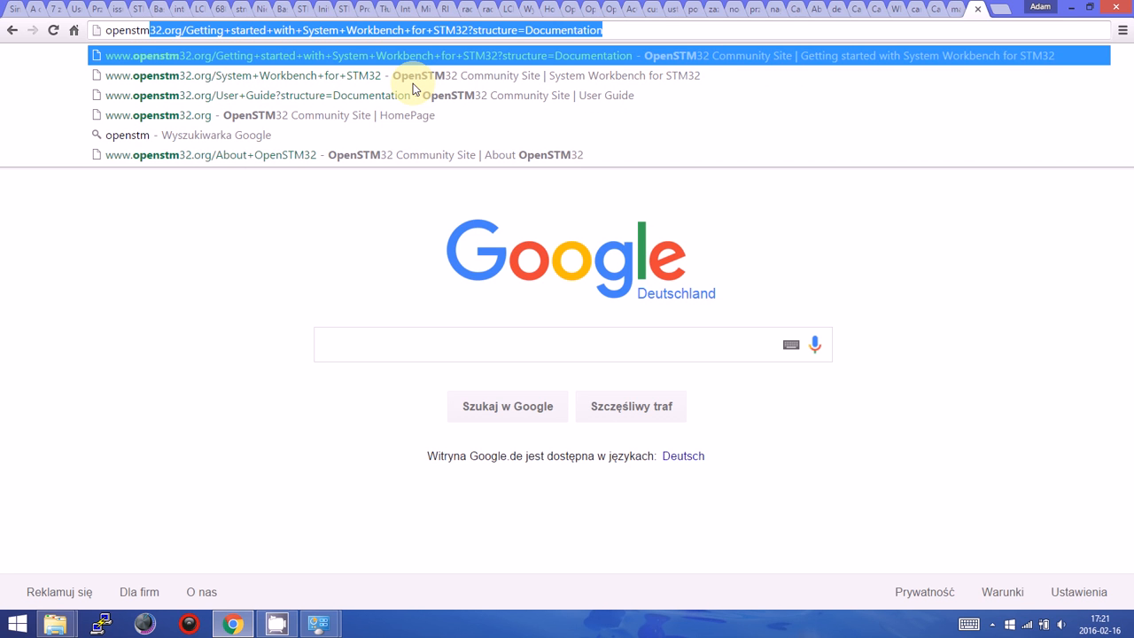
pyautogui.write('32.orh')
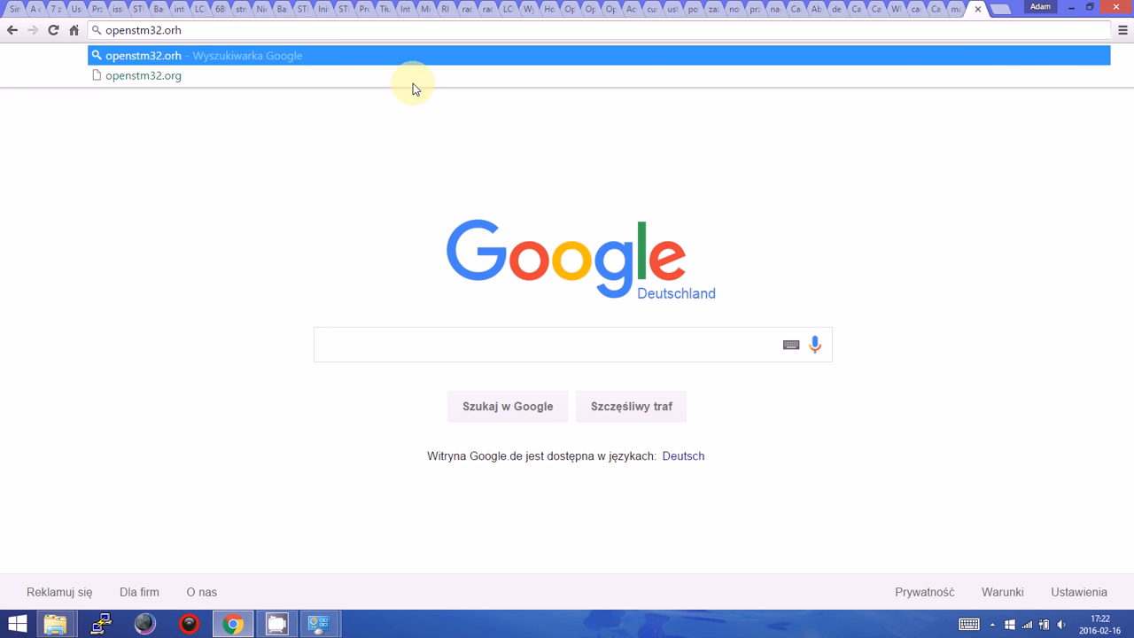
pyautogui.press('BackSpace')
pyautogui.write('g')
pyautogui.press('Return')
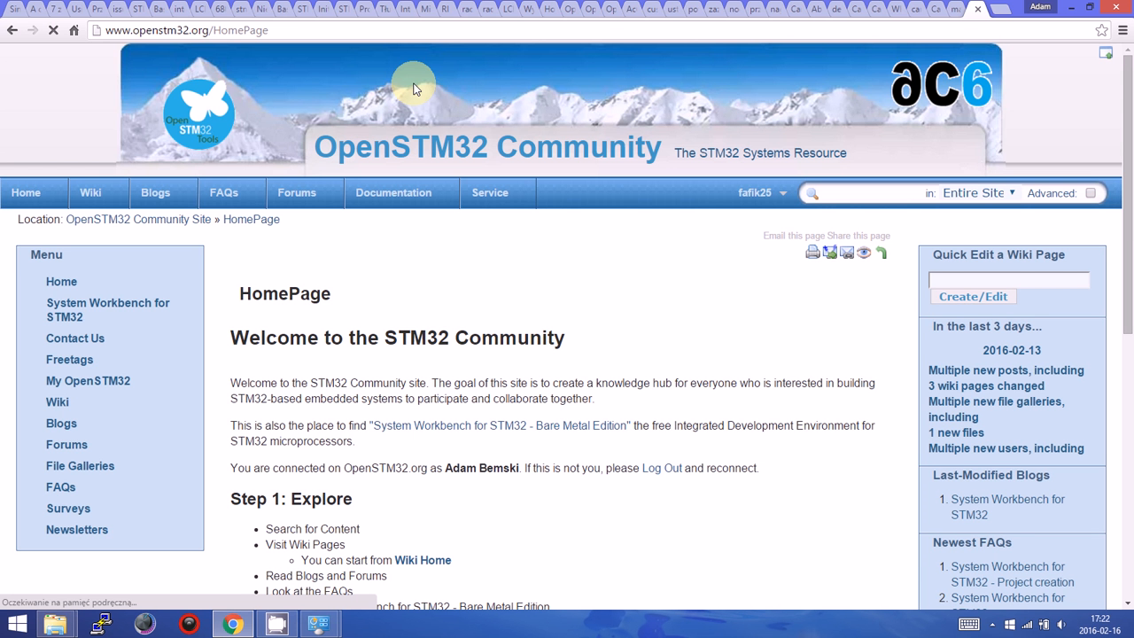
# Step: Log out of the OpenSTM32 Community account
pyautogui.scroll(-2, 651, 227)
pyautogui.scroll(2, 638, 223)
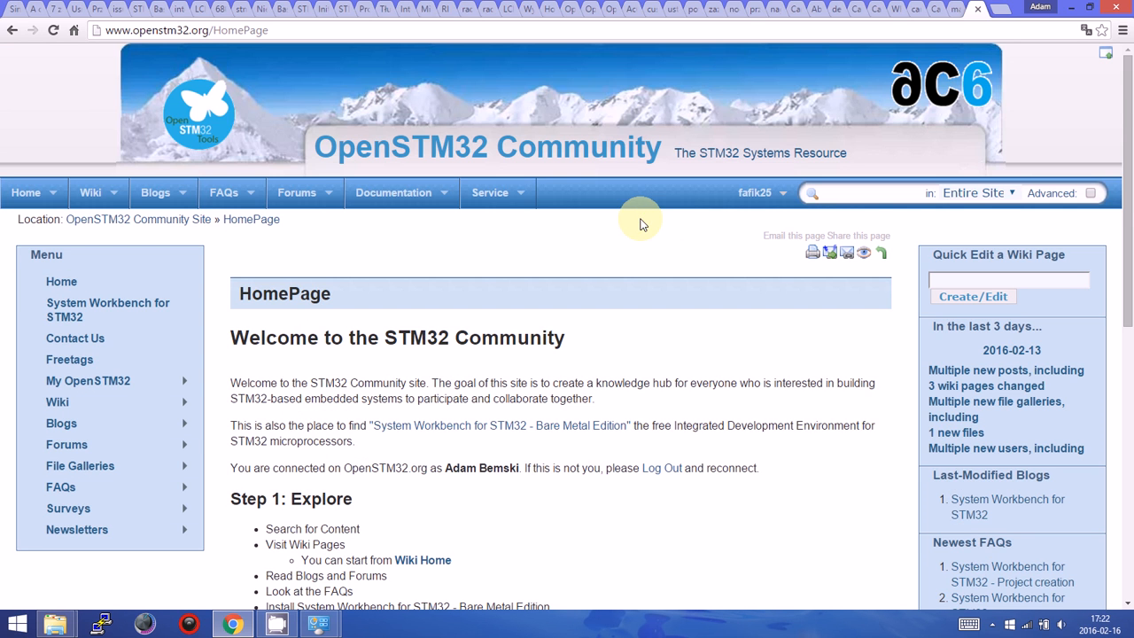
pyautogui.moveTo(754, 194)
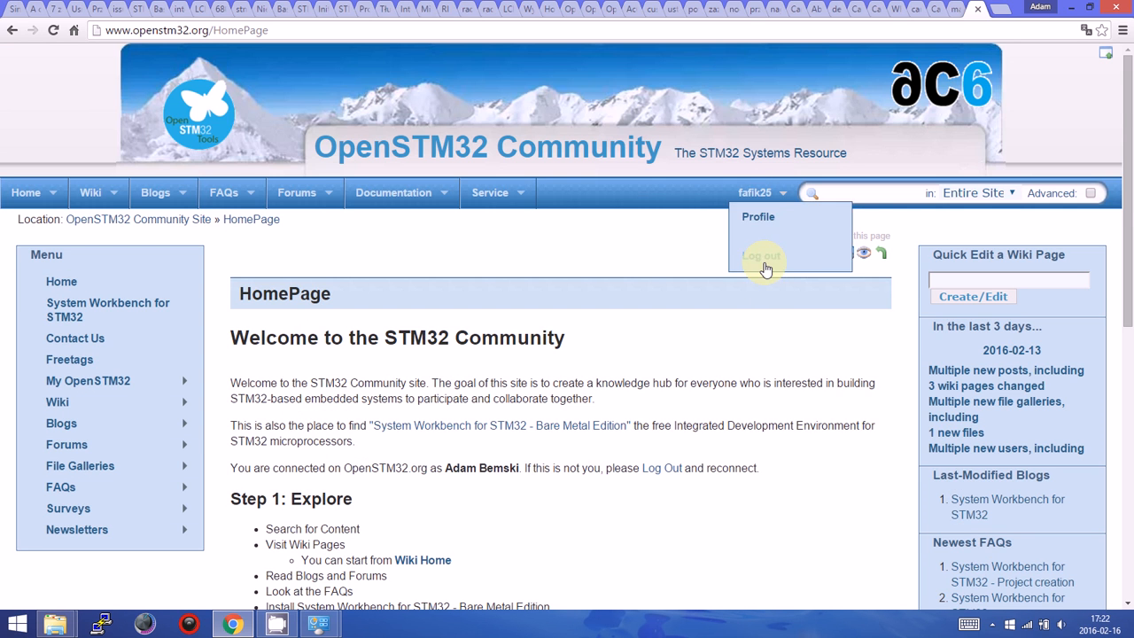
pyautogui.click(770, 256)
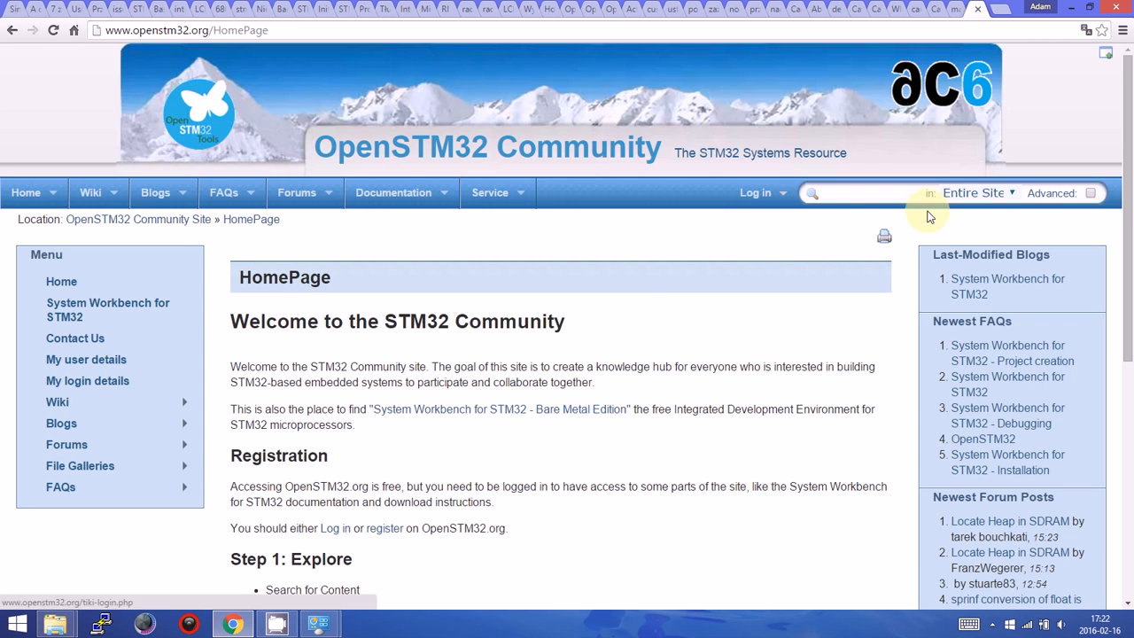
# Step: Open the OpenSTM32 registration form and look through its mandatory fields
pyautogui.click(759, 195)
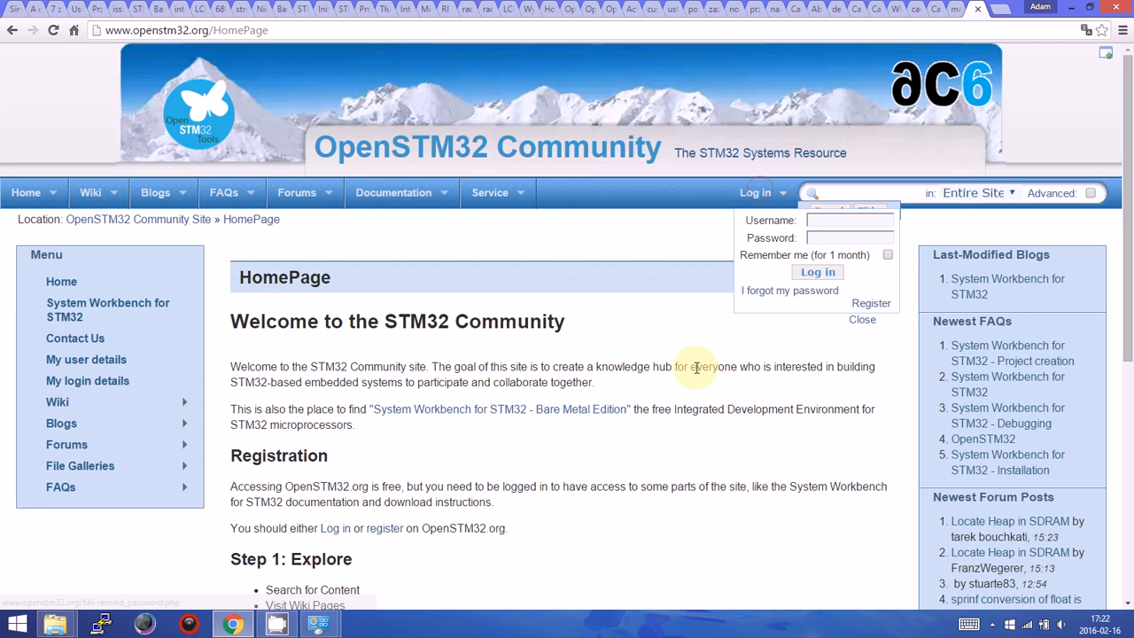
pyautogui.click(872, 305)
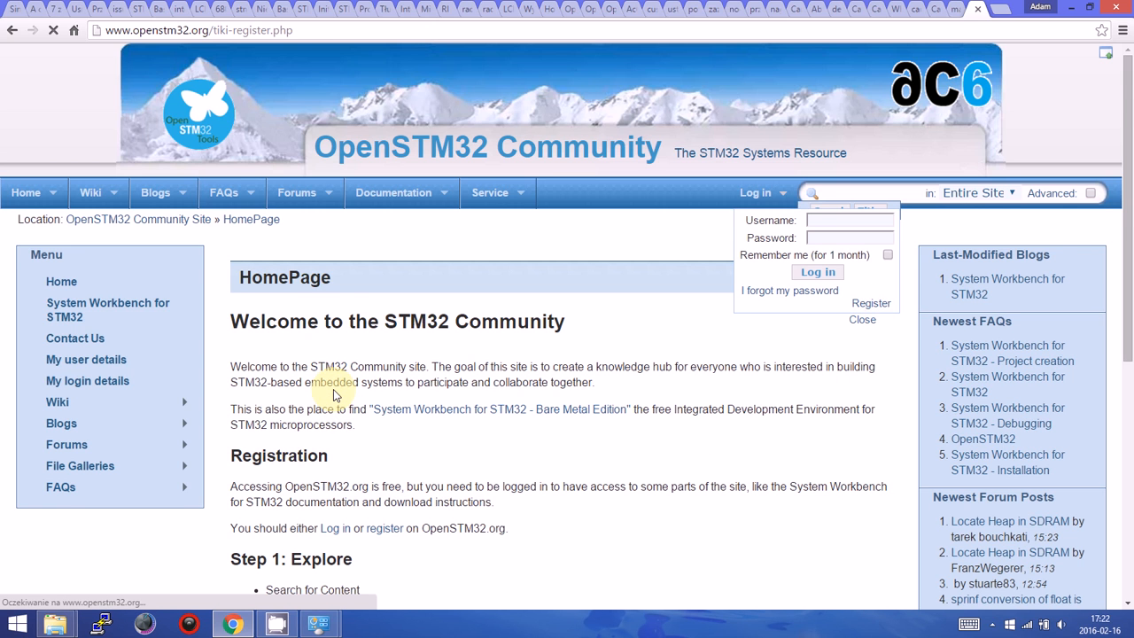
pyautogui.scroll(-2, 531, 415)
pyautogui.scroll(-4, 476, 535)
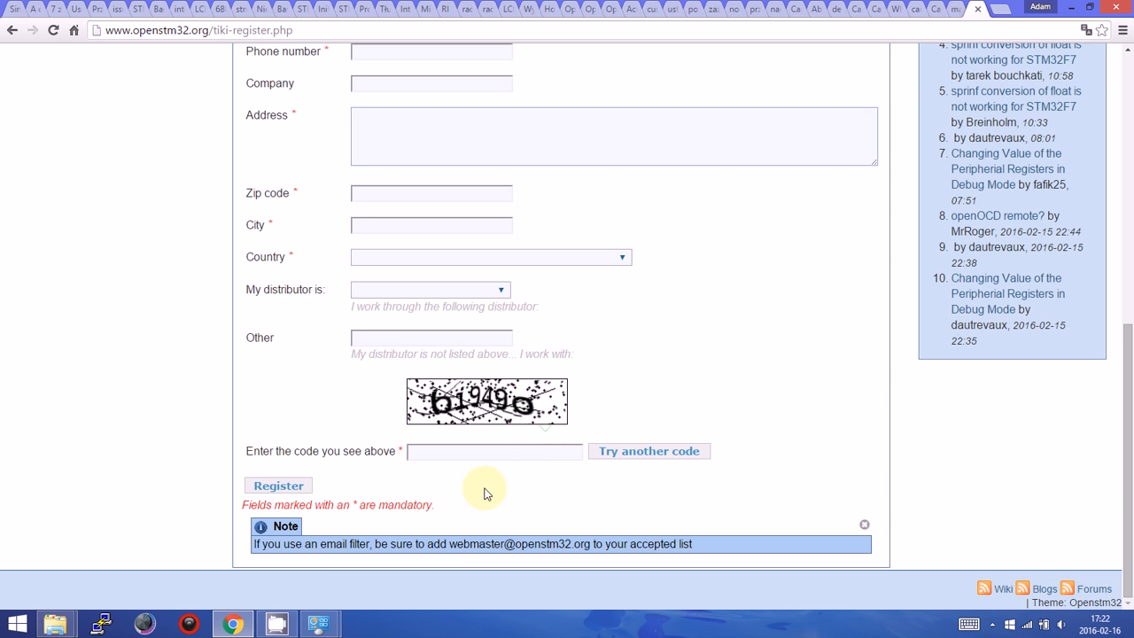
pyautogui.scroll(6, 314, 347)
pyautogui.scroll(-6, 489, 272)
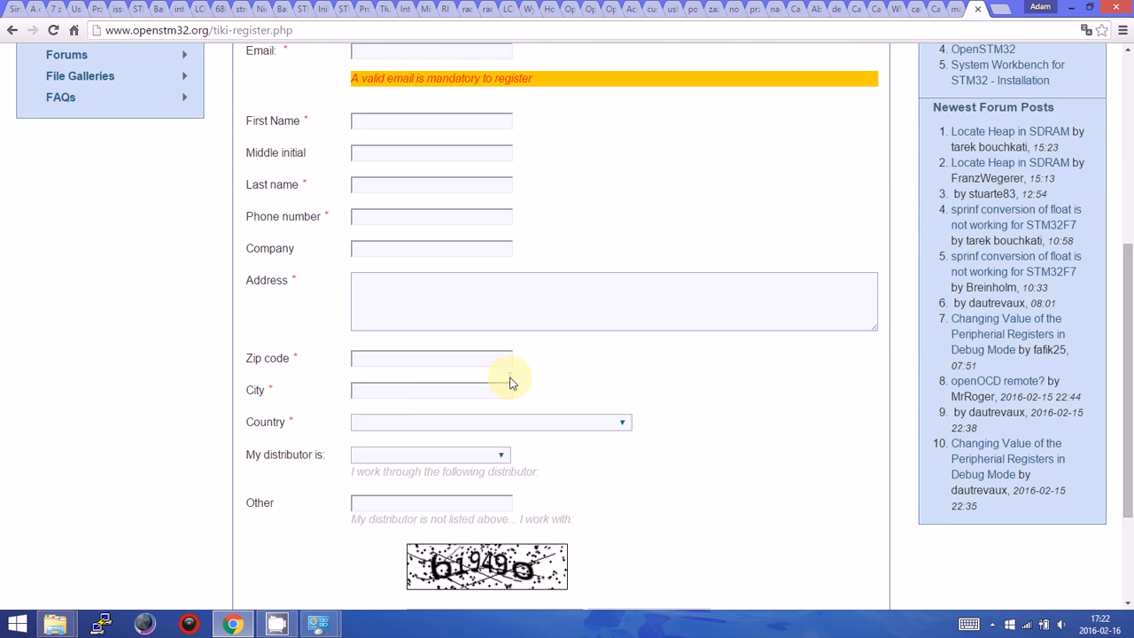
pyautogui.scroll(5, 493, 459)
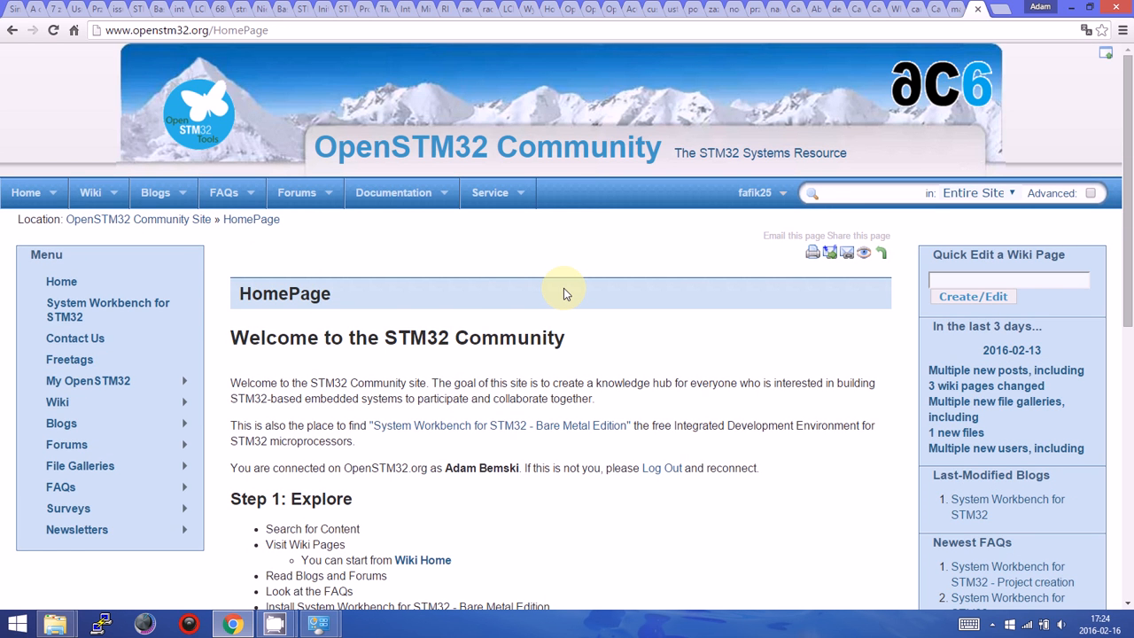
# Step: Open the System Workbench for STM32 documentation and go to its page on installing with the installer
pyautogui.click(101, 310)
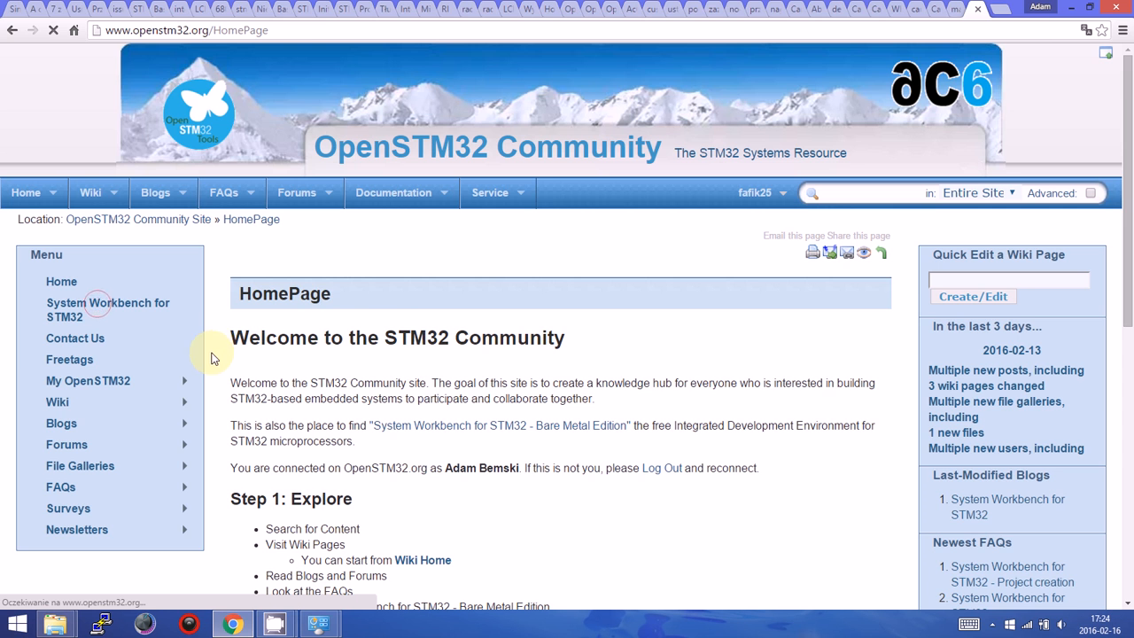
pyautogui.scroll(-2, 235, 354)
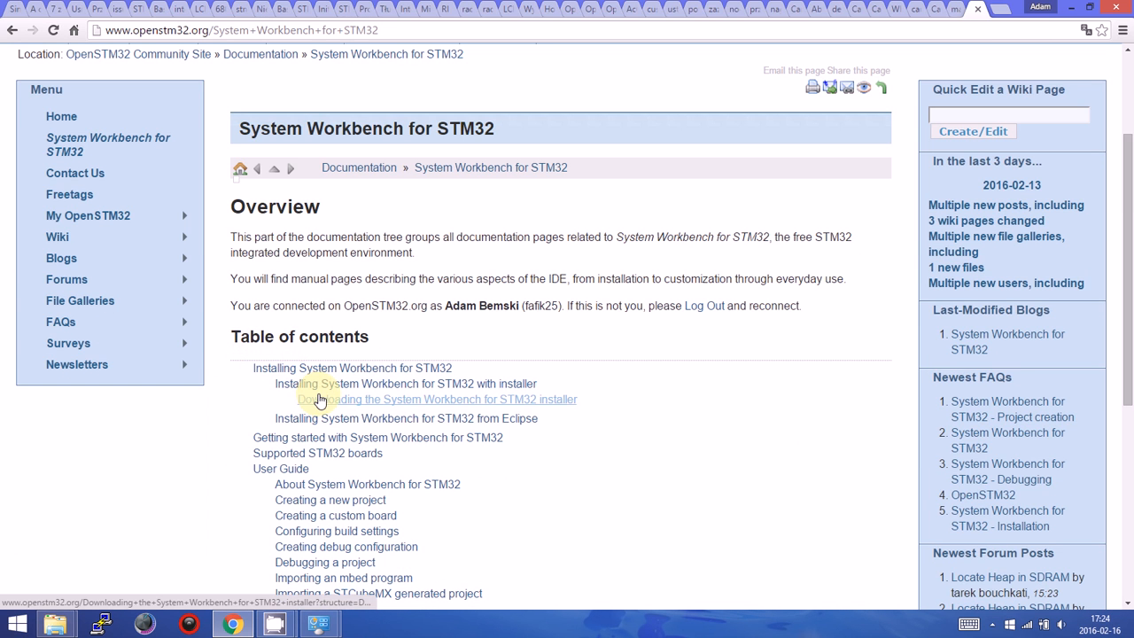
pyautogui.click(383, 367)
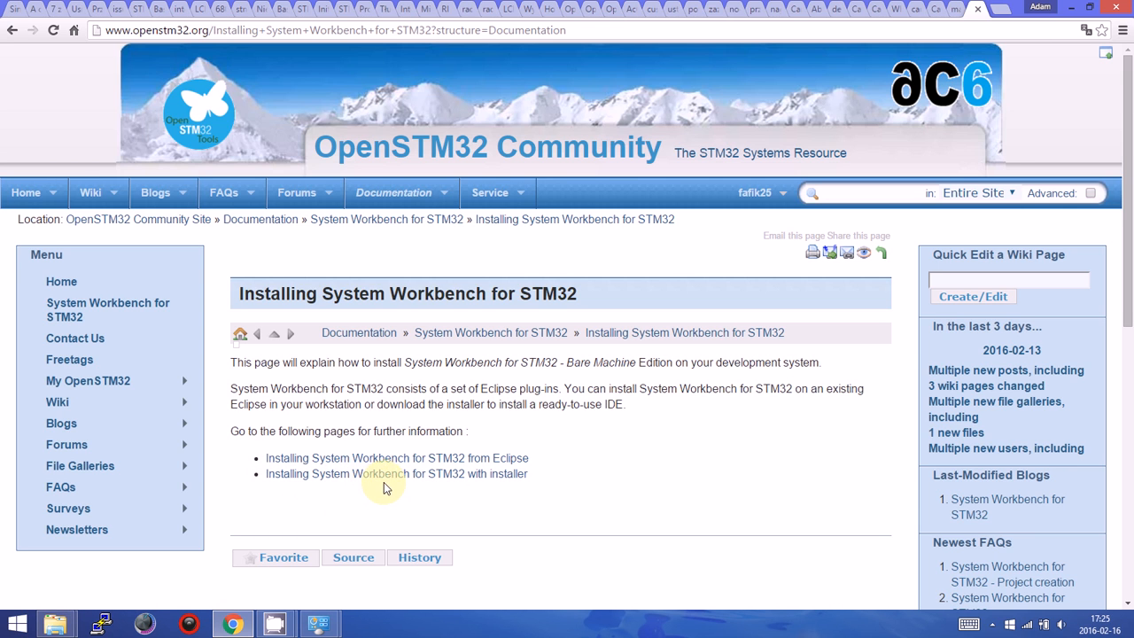
pyautogui.click(345, 474)
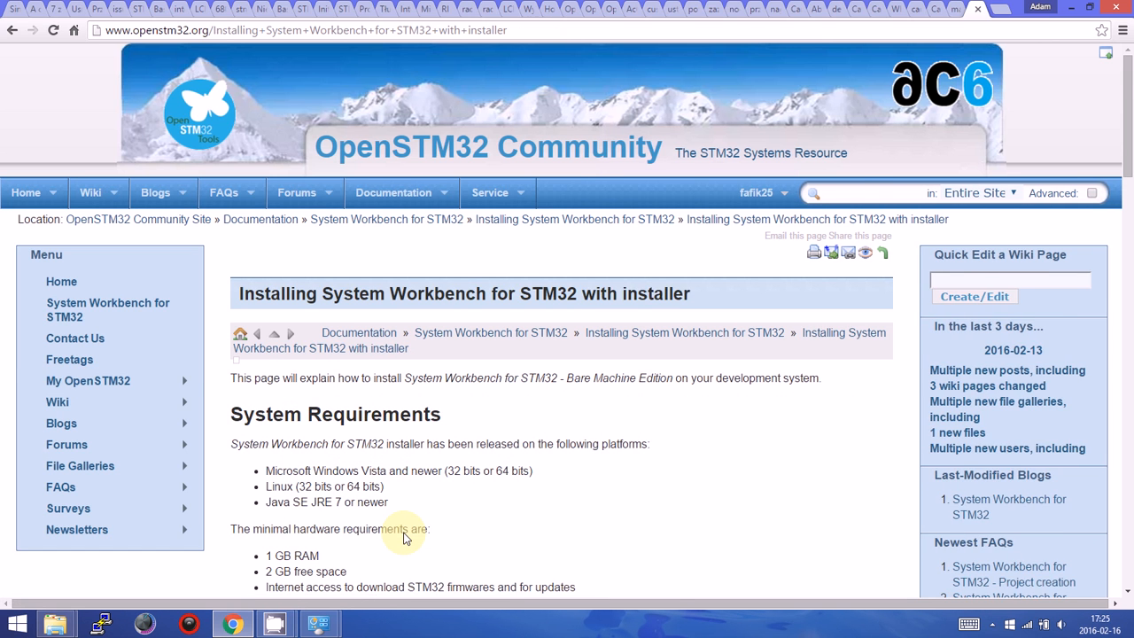
# Step: Read through the system requirements, important information and Windows installation instructions for System Workbench for STM32
pyautogui.scroll(-2, 403, 536)
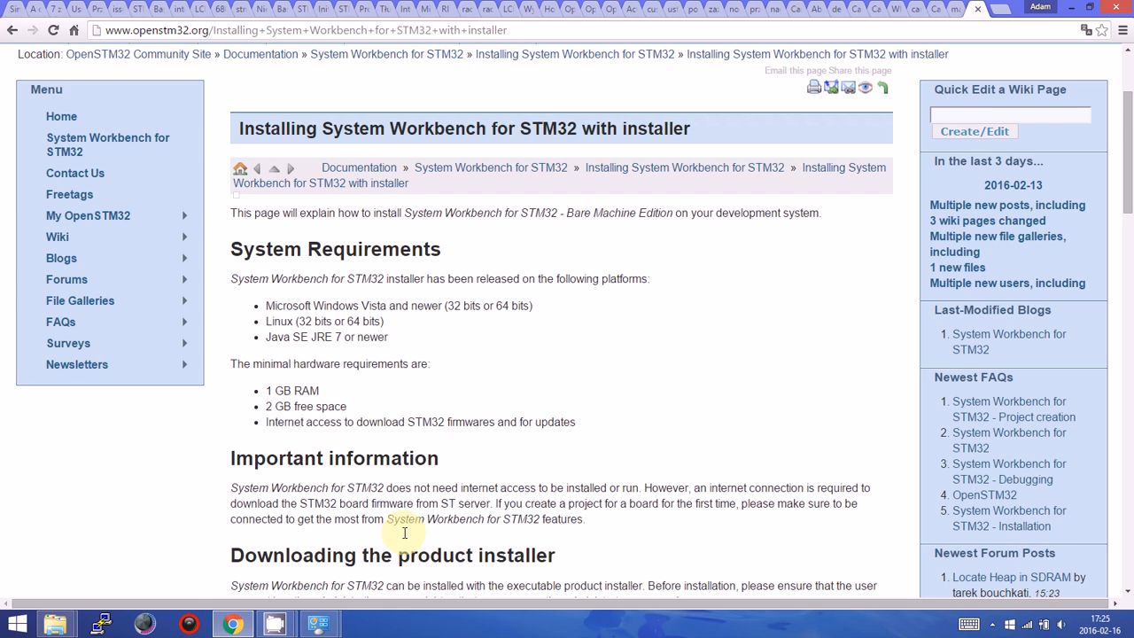
pyautogui.scroll(-2, 404, 533)
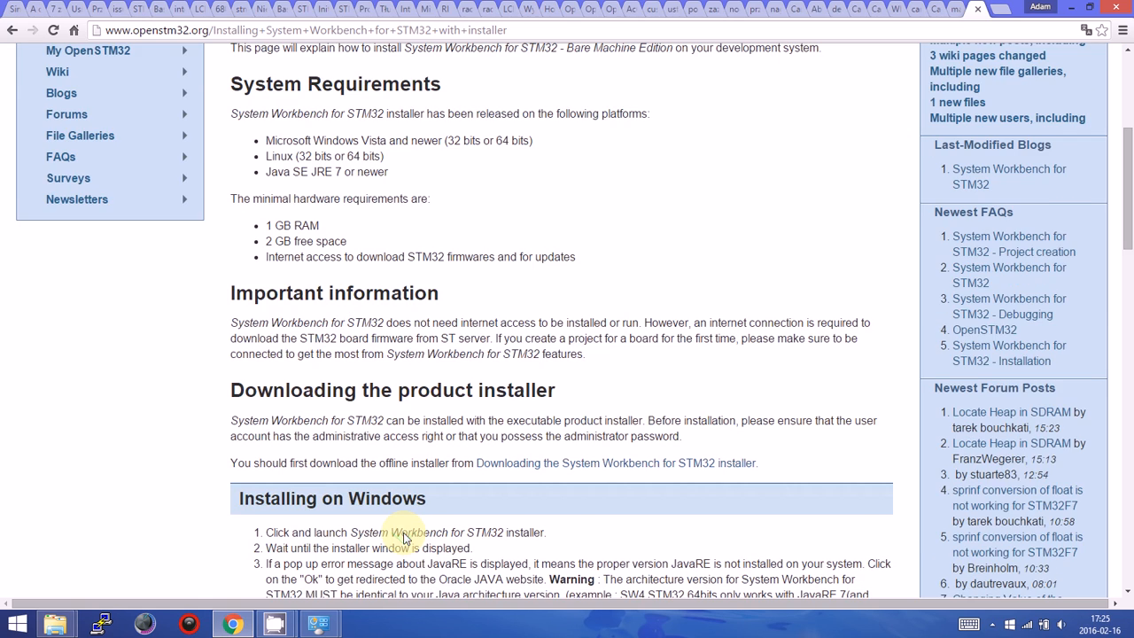
pyautogui.scroll(-2, 405, 537)
pyautogui.scroll(2, 395, 537)
pyautogui.scroll(-4, 404, 533)
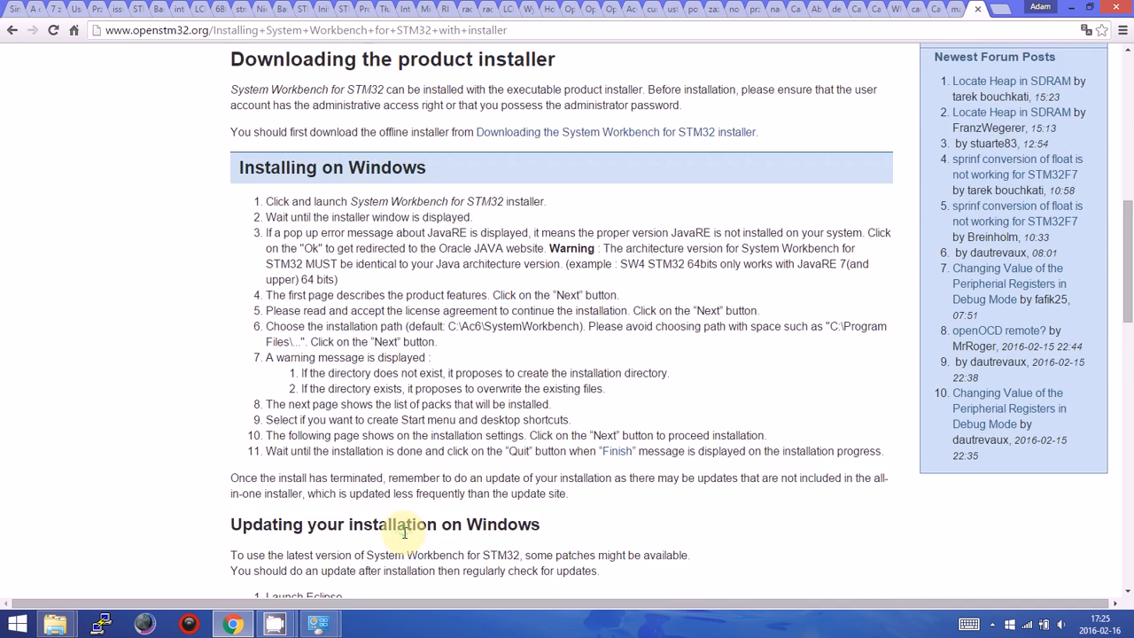
pyautogui.scroll(-2, 404, 533)
pyautogui.scroll(-2, 576, 282)
pyautogui.scroll(4, 452, 310)
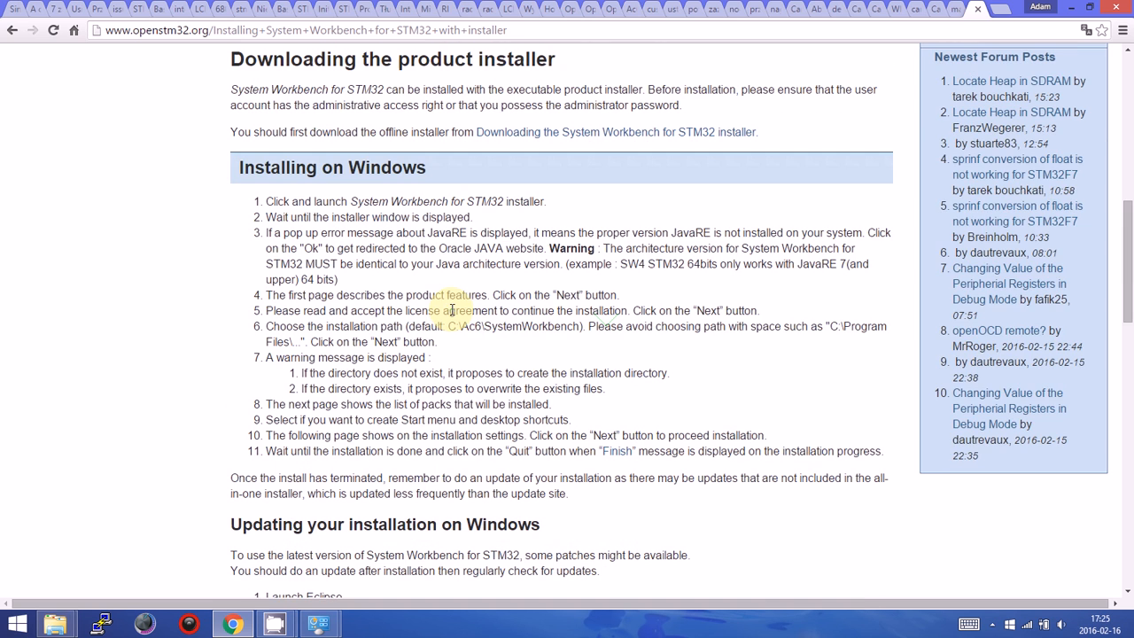
pyautogui.scroll(2, 514, 352)
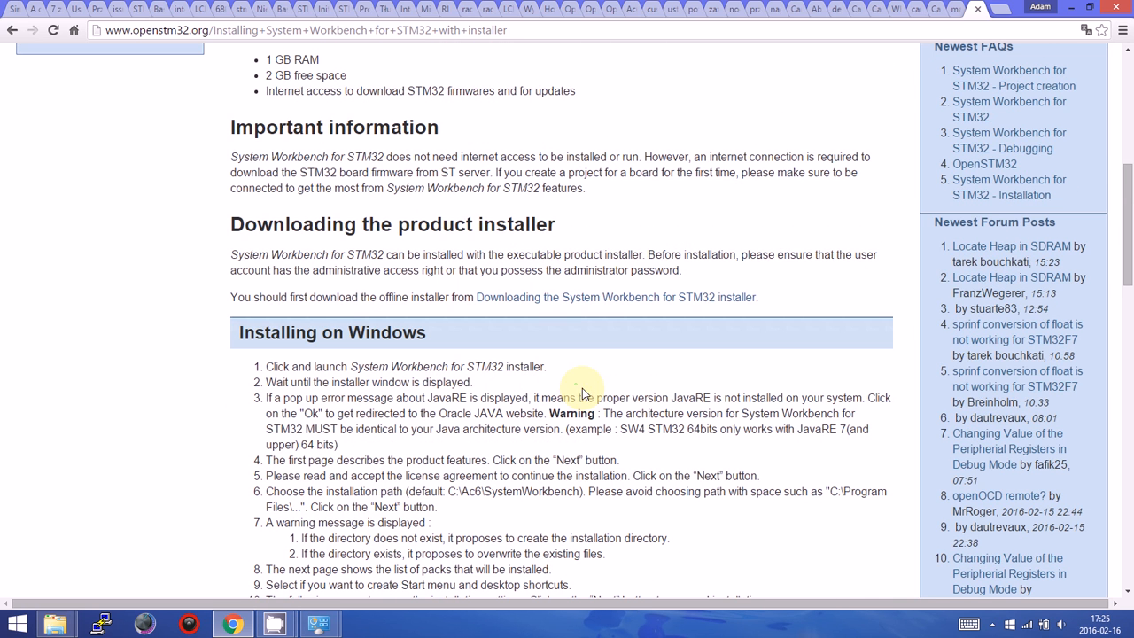
# Step: Open the System Workbench for STM32 installer download page and download the Windows 64-bit installer install_sw4stm32_win_64bits-v1.3.exe
pyautogui.click(550, 297)
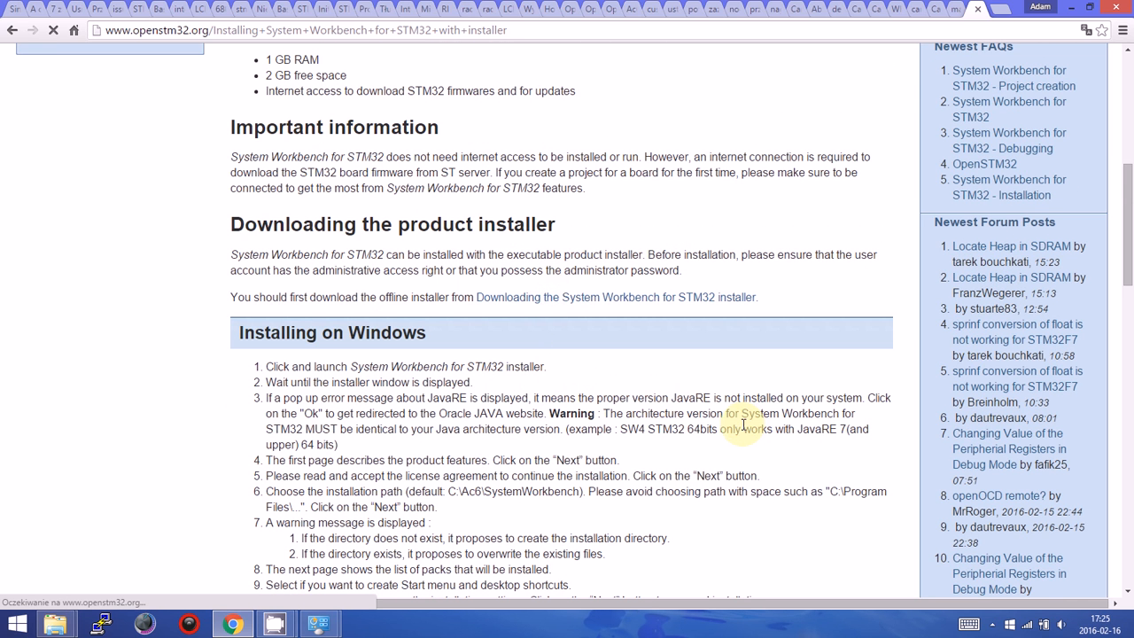
pyautogui.scroll(-2, 707, 427)
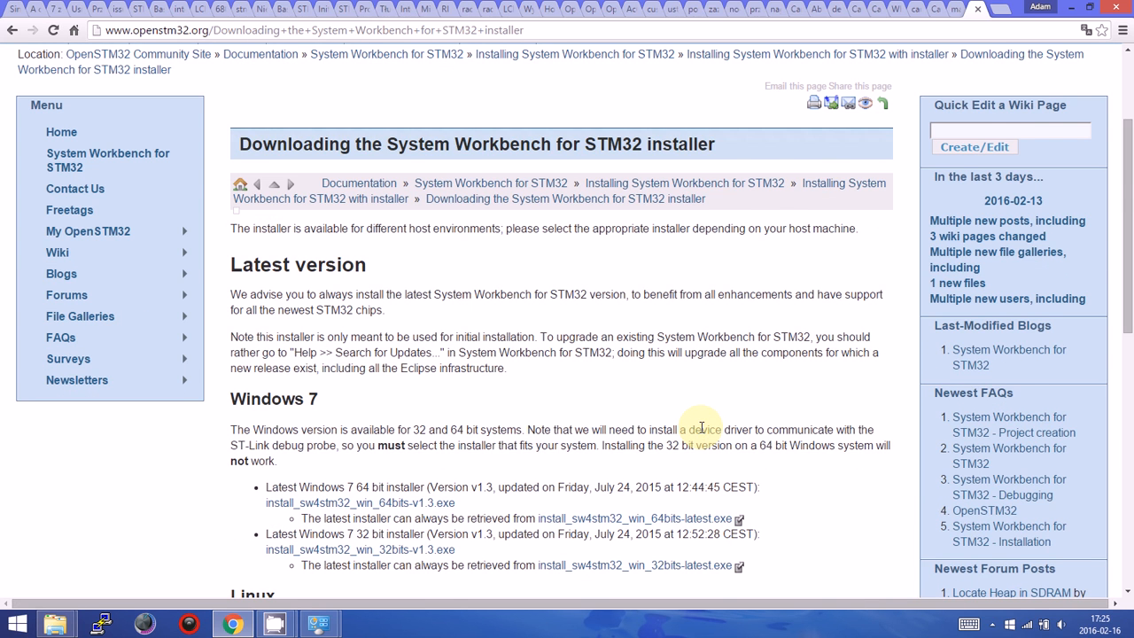
pyautogui.scroll(-2, 700, 428)
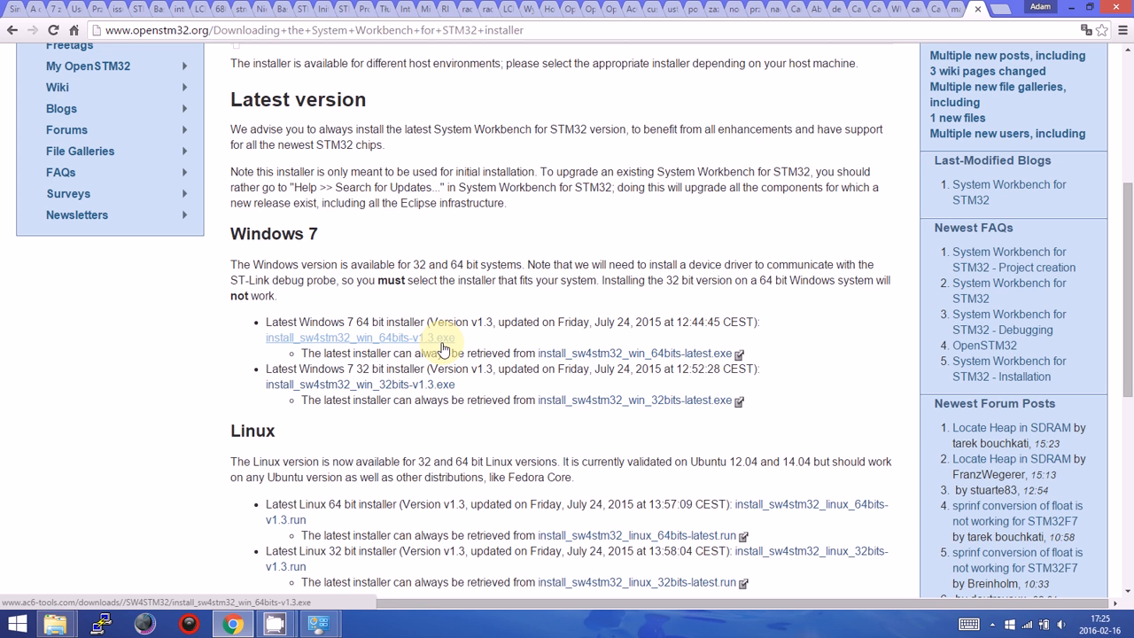
pyautogui.moveTo(354, 323); pyautogui.dragTo(426, 316)
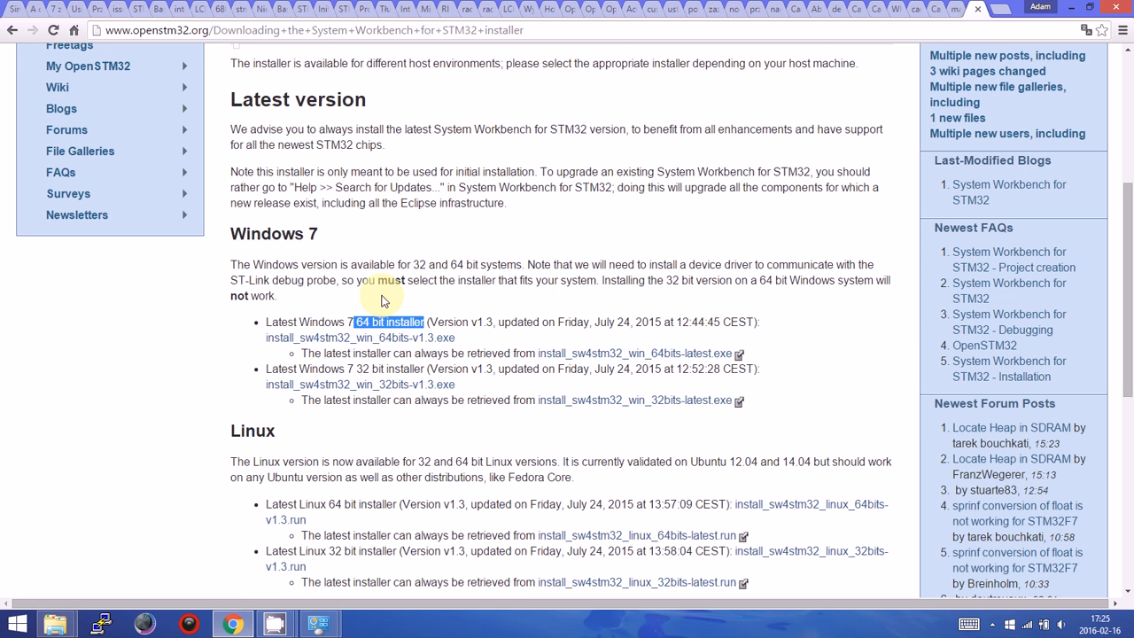
pyautogui.moveTo(221, 276); pyautogui.dragTo(283, 299)
pyautogui.click(270, 282)
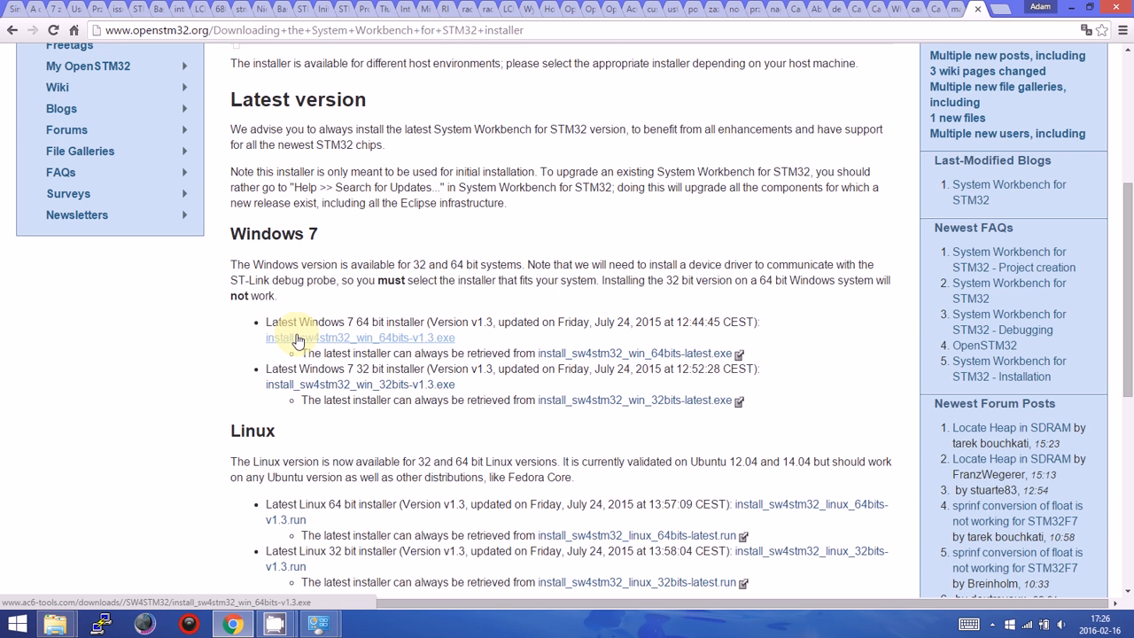
pyautogui.click(298, 339)
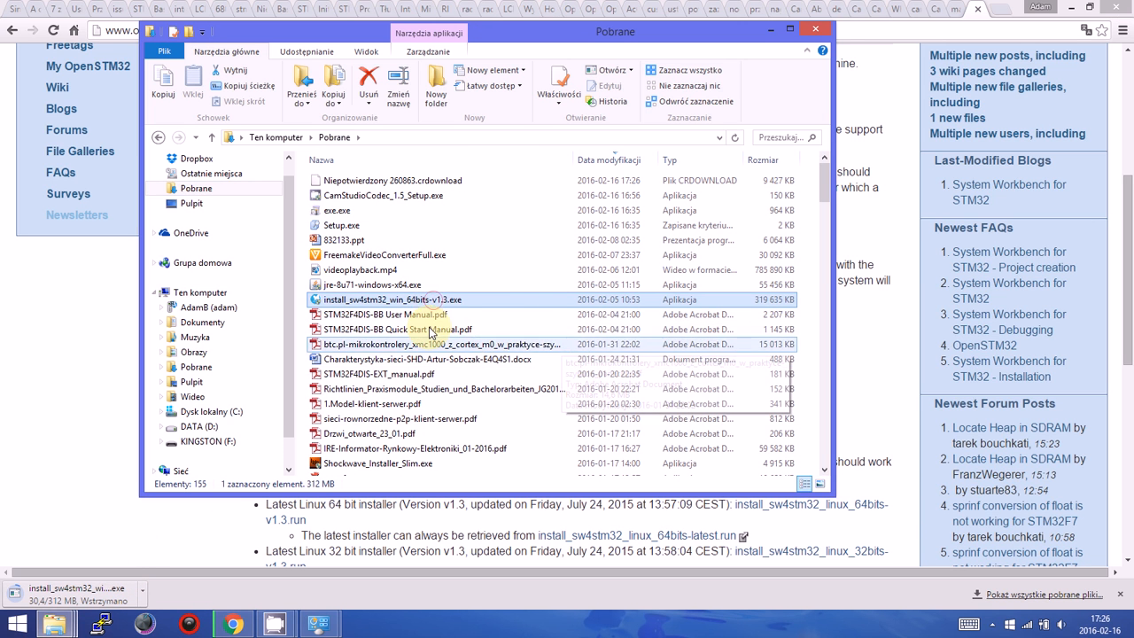
# Step: Launch install_sw4stm32_win_64bits-v1.3.exe from the Pobrane folder, pass the product information and accept the license agreement
pyautogui.click(447, 302)
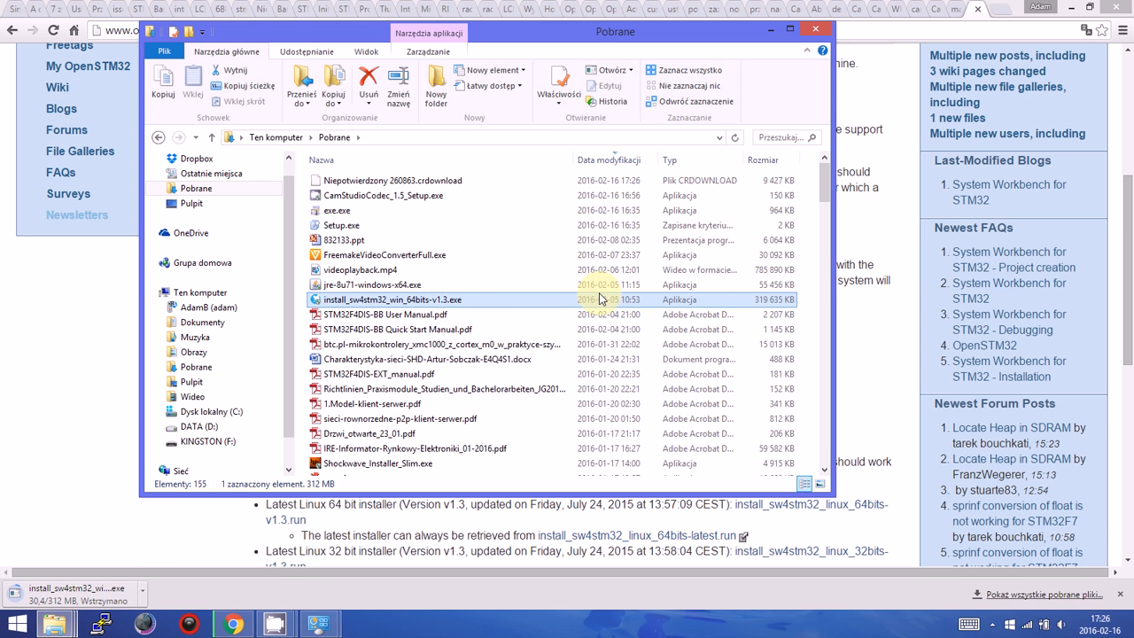
pyautogui.doubleClick(475, 303)
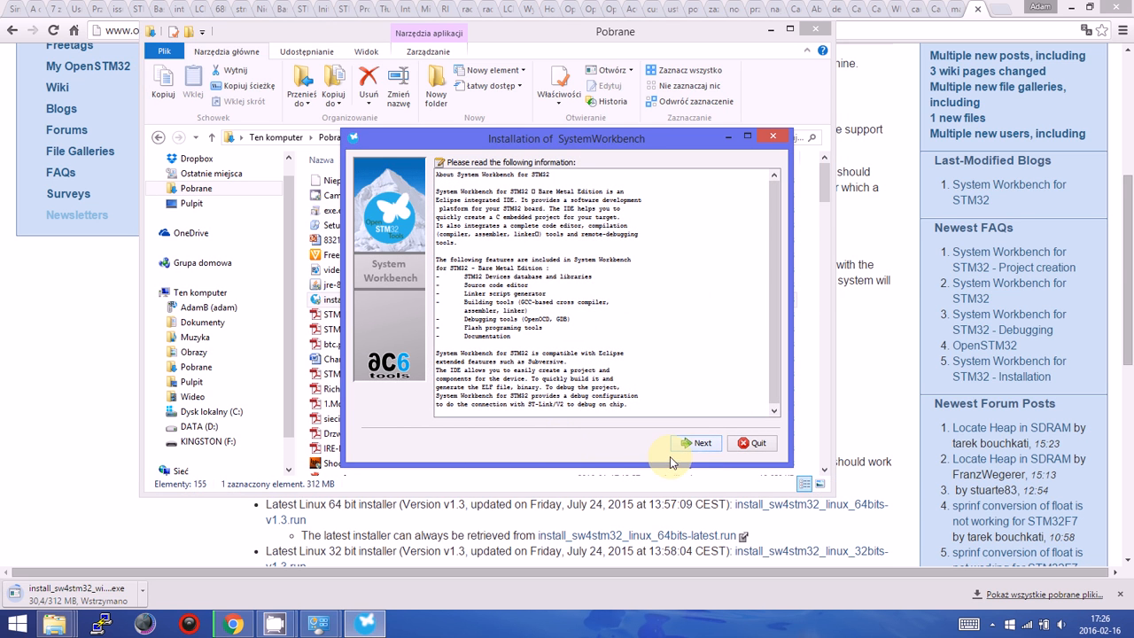
pyautogui.click(694, 443)
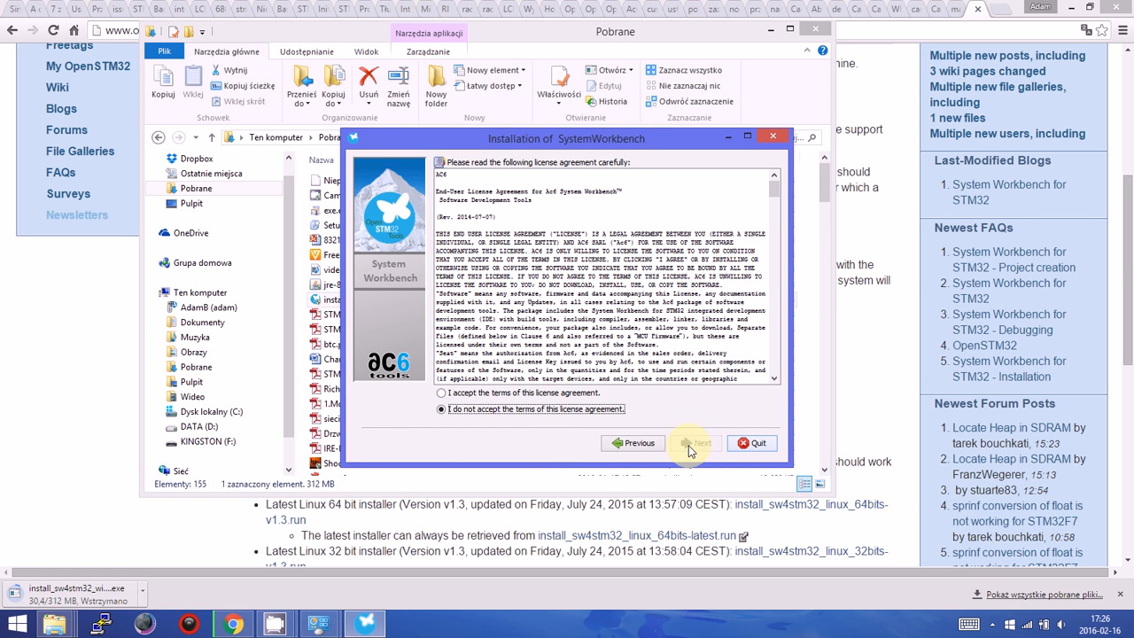
pyautogui.click(557, 395)
pyautogui.click(698, 443)
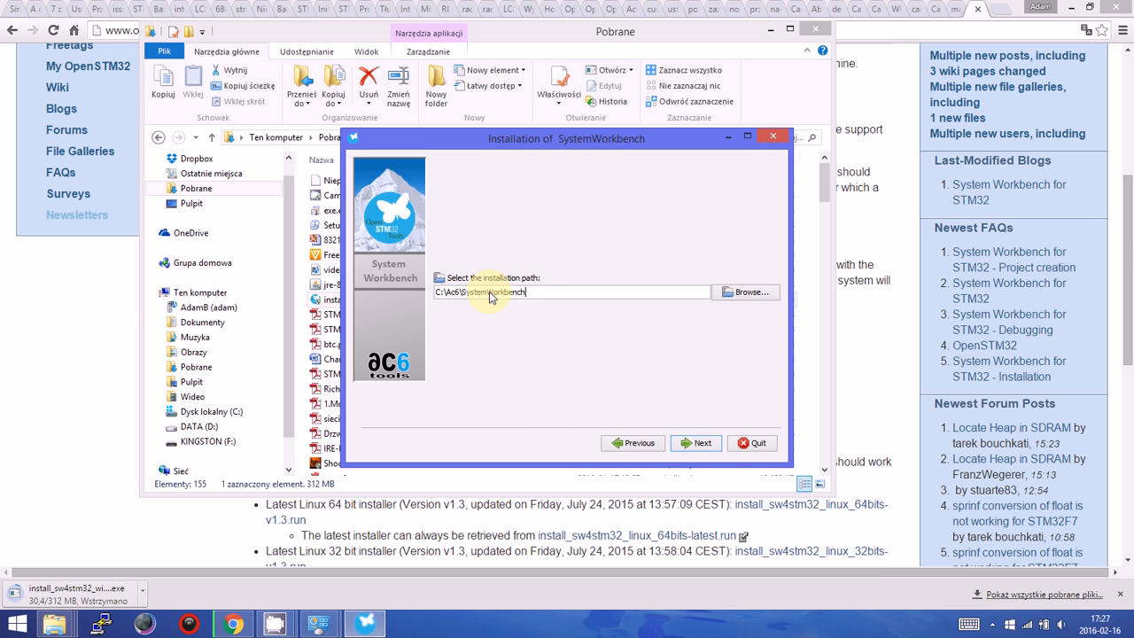
# Step: Try to continue with the installation path C:\Ac6\SystemWorkbench, and decline overwriting the existing directory
pyautogui.click(693, 447)
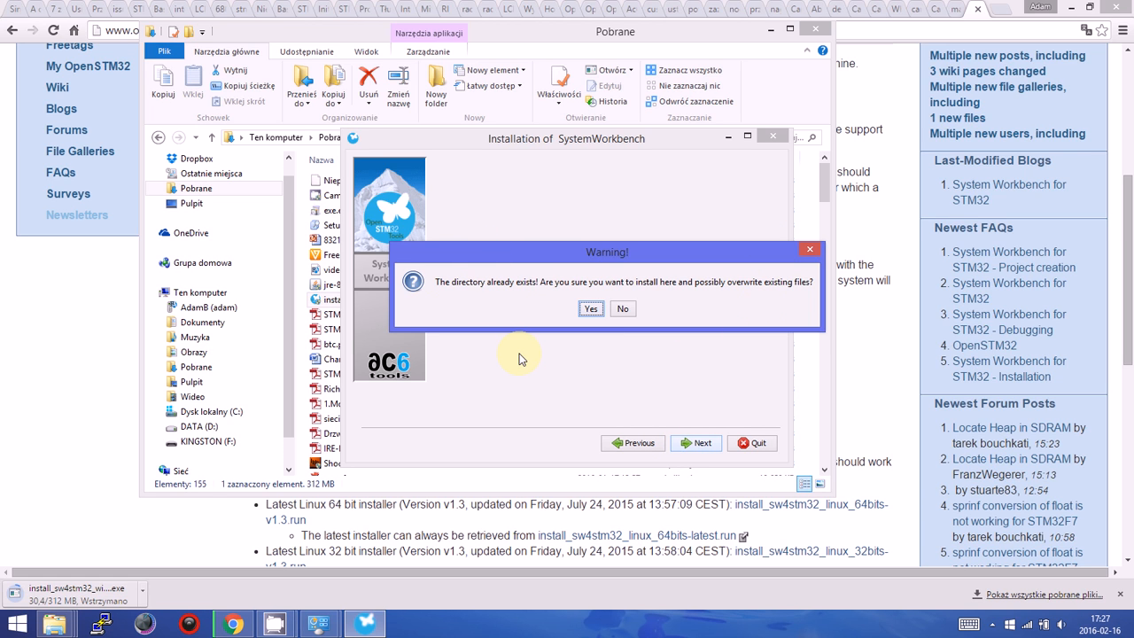
pyautogui.click(623, 309)
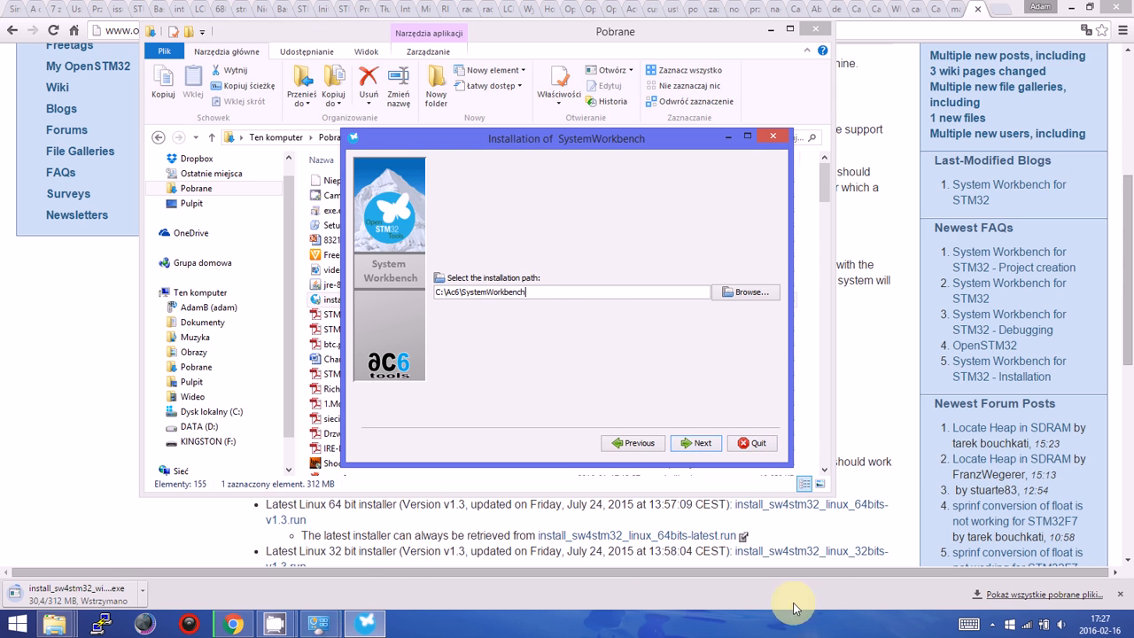
pyautogui.click(276, 624)
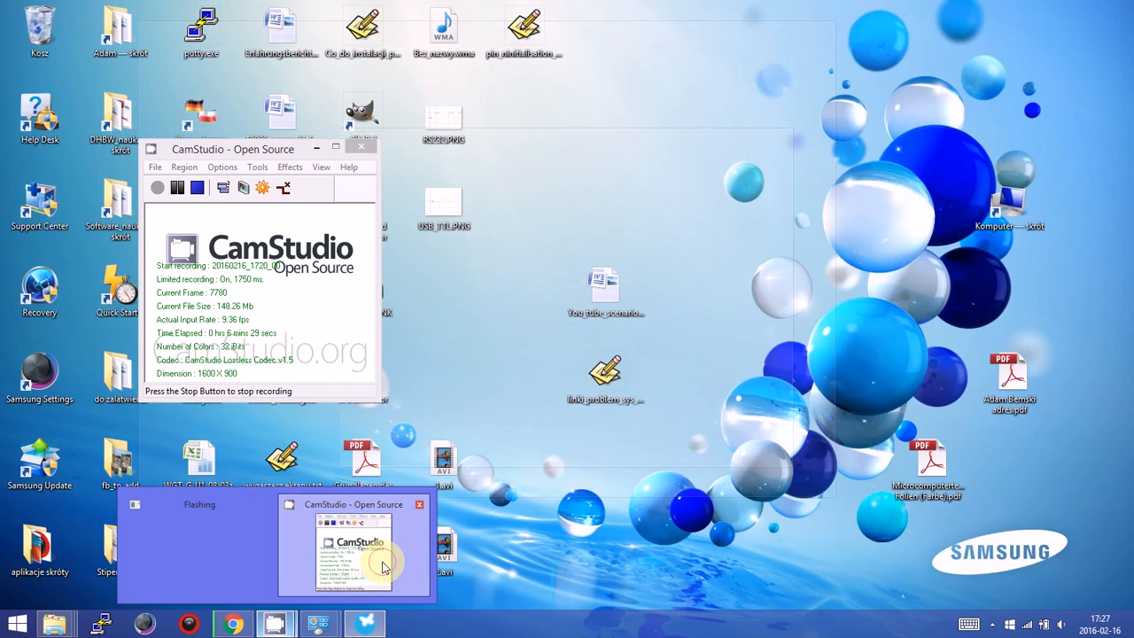
pyautogui.click(384, 568)
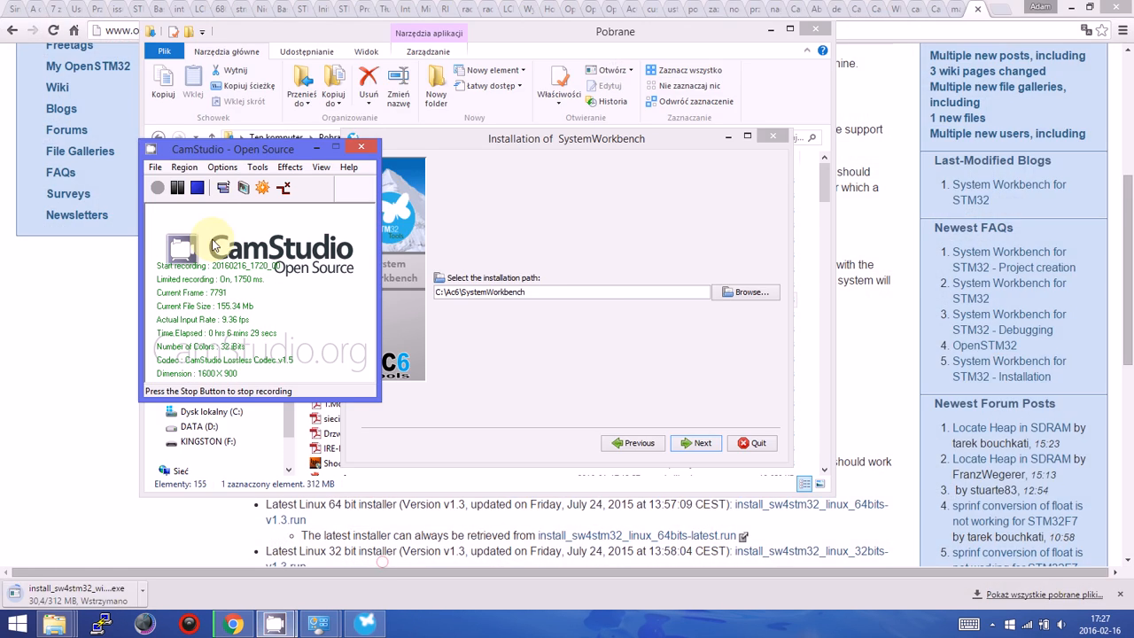